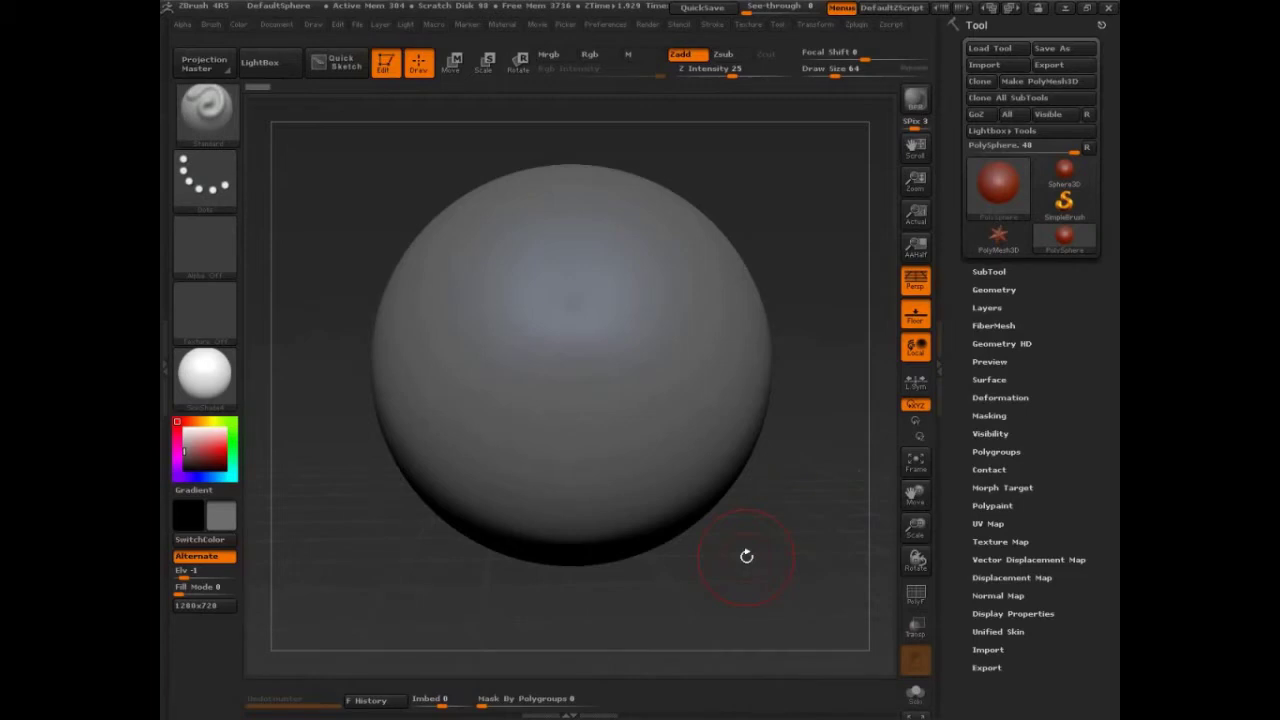
{"action": "key", "text": "ctrl+shift"}
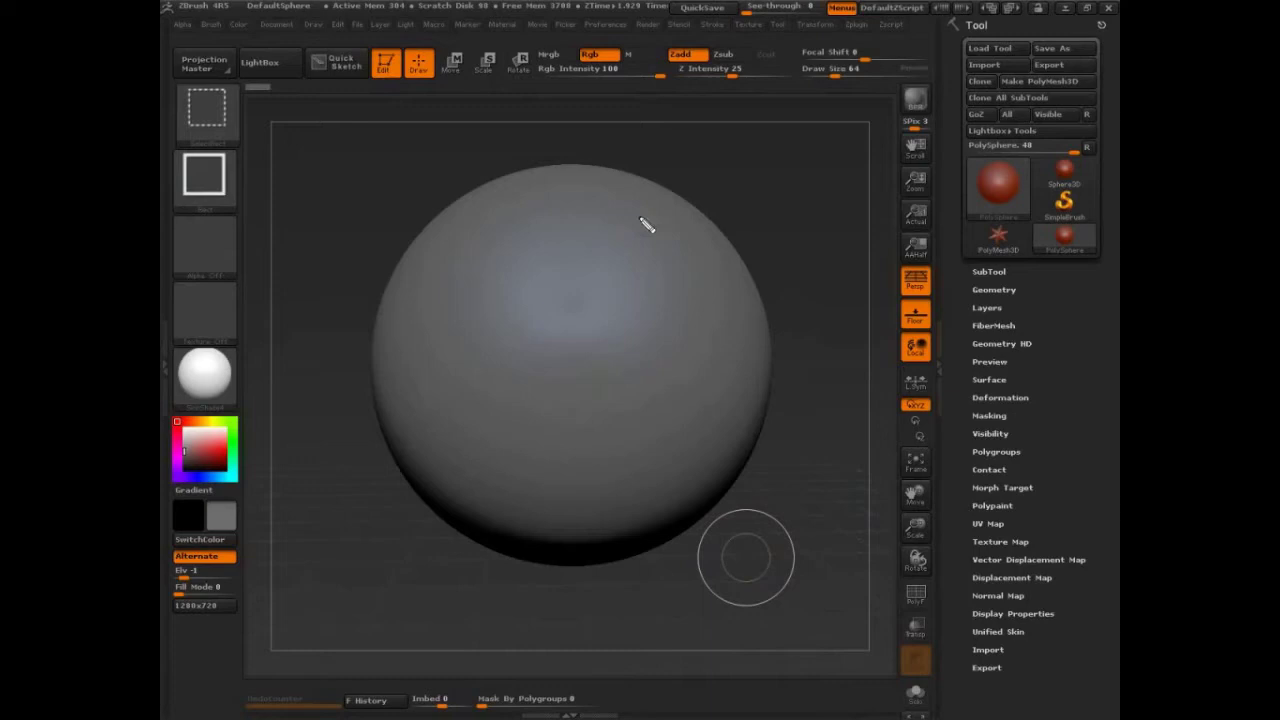
{"action": "mouse_move", "coordinate": [645, 224]}
{"action": "left_mouse_down", "text": "ctrl+shift"}
{"action": "mouse_move", "coordinate": [523, 534]}
{"action": "mouse_move", "coordinate": [440, 334]}
{"action": "mouse_move", "coordinate": [603, 166]}
{"action": "mouse_move", "coordinate": [643, 479]}
{"action": "mouse_move", "coordinate": [508, 486]}
{"action": "mouse_move", "coordinate": [494, 206]}
{"action": "mouse_move", "coordinate": [606, 149]}
{"action": "mouse_move", "coordinate": [672, 392]}
{"action": "left_mouse_up", "text": "ctrl+shift"}
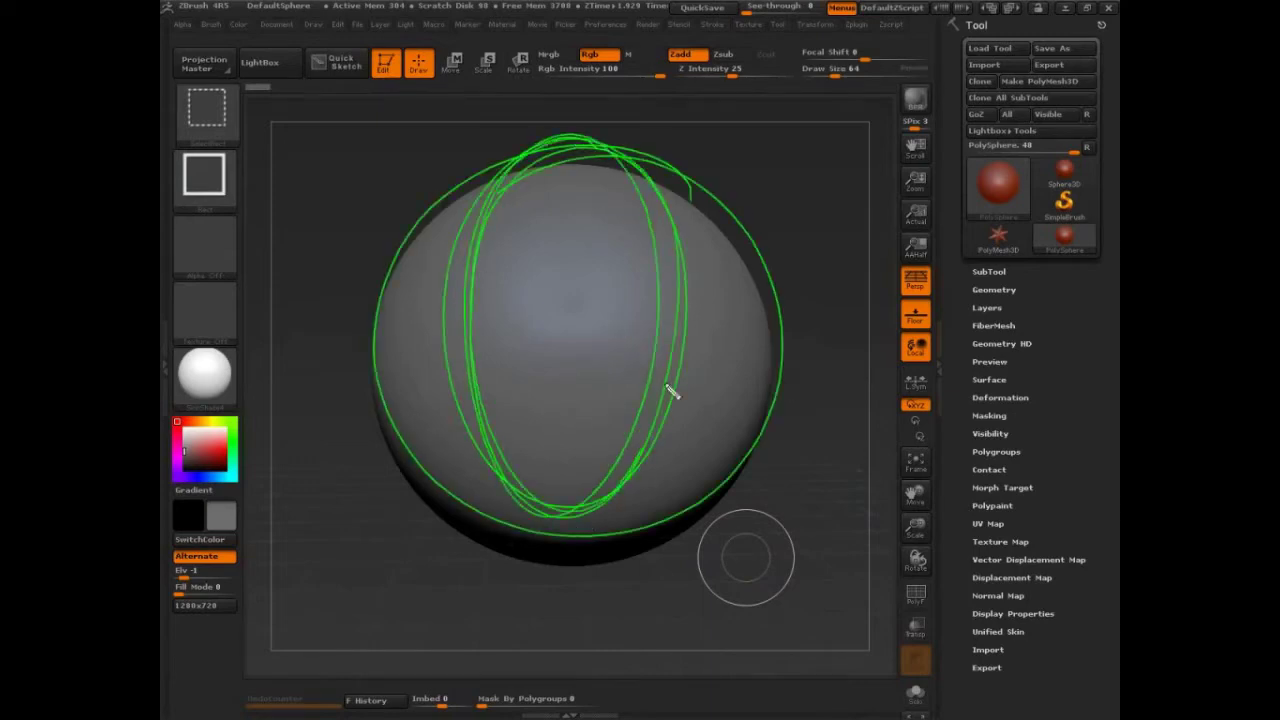
{"action": "left_click_drag", "start_coordinate": [503, 323], "coordinate": [540, 310]}
{"action": "mouse_move", "coordinate": [630, 311]}
{"action": "left_mouse_down"}
{"action": "mouse_move", "coordinate": [592, 312]}
{"action": "mouse_move", "coordinate": [542, 373]}
{"action": "mouse_move", "coordinate": [589, 440]}
{"action": "mouse_move", "coordinate": [538, 450]}
{"action": "left_mouse_up"}
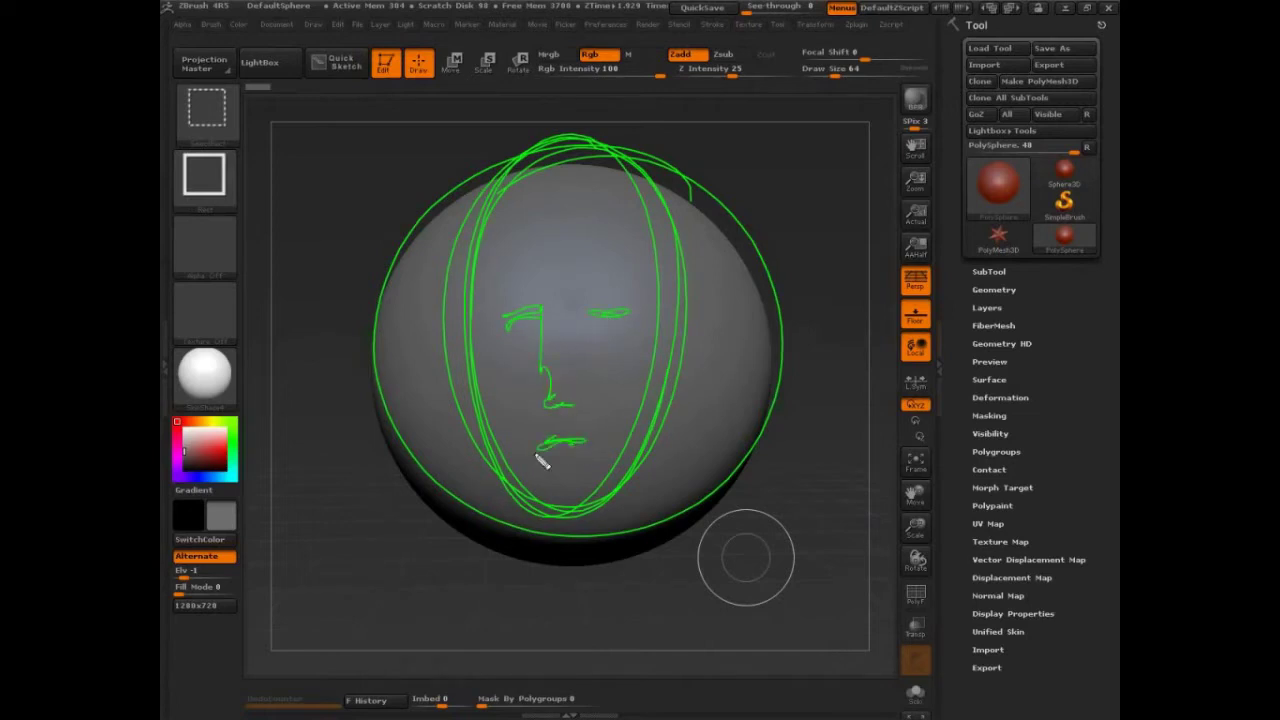
{"action": "left_click_drag", "start_coordinate": [464, 340], "coordinate": [480, 376]}
{"action": "mouse_move", "coordinate": [470, 284]}
{"action": "left_mouse_down"}
{"action": "mouse_move", "coordinate": [610, 155]}
{"action": "mouse_move", "coordinate": [699, 347]}
{"action": "mouse_move", "coordinate": [699, 272]}
{"action": "left_mouse_up"}
{"action": "left_click_drag", "start_coordinate": [443, 328], "coordinate": [459, 420]}
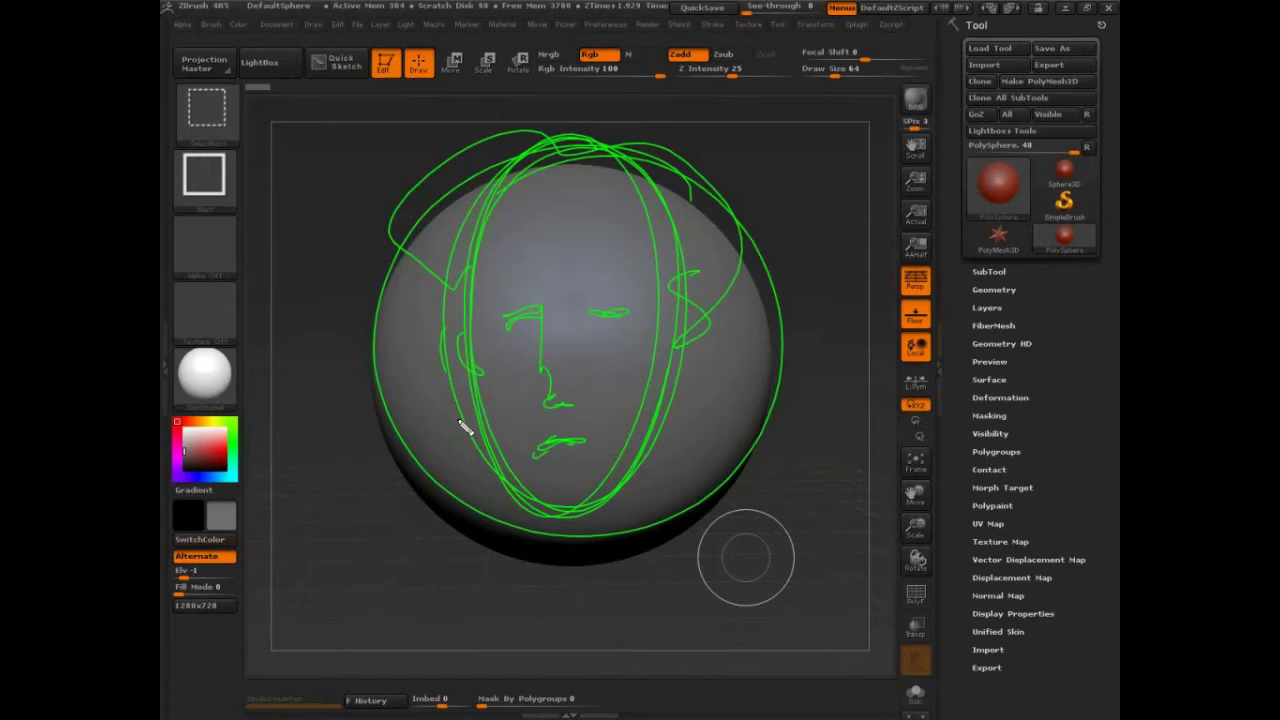
{"action": "mouse_move", "coordinate": [736, 126]}
{"action": "left_mouse_down"}
{"action": "mouse_move", "coordinate": [757, 163]}
{"action": "mouse_move", "coordinate": [894, 162]}
{"action": "mouse_move", "coordinate": [882, 165]}
{"action": "left_mouse_up"}
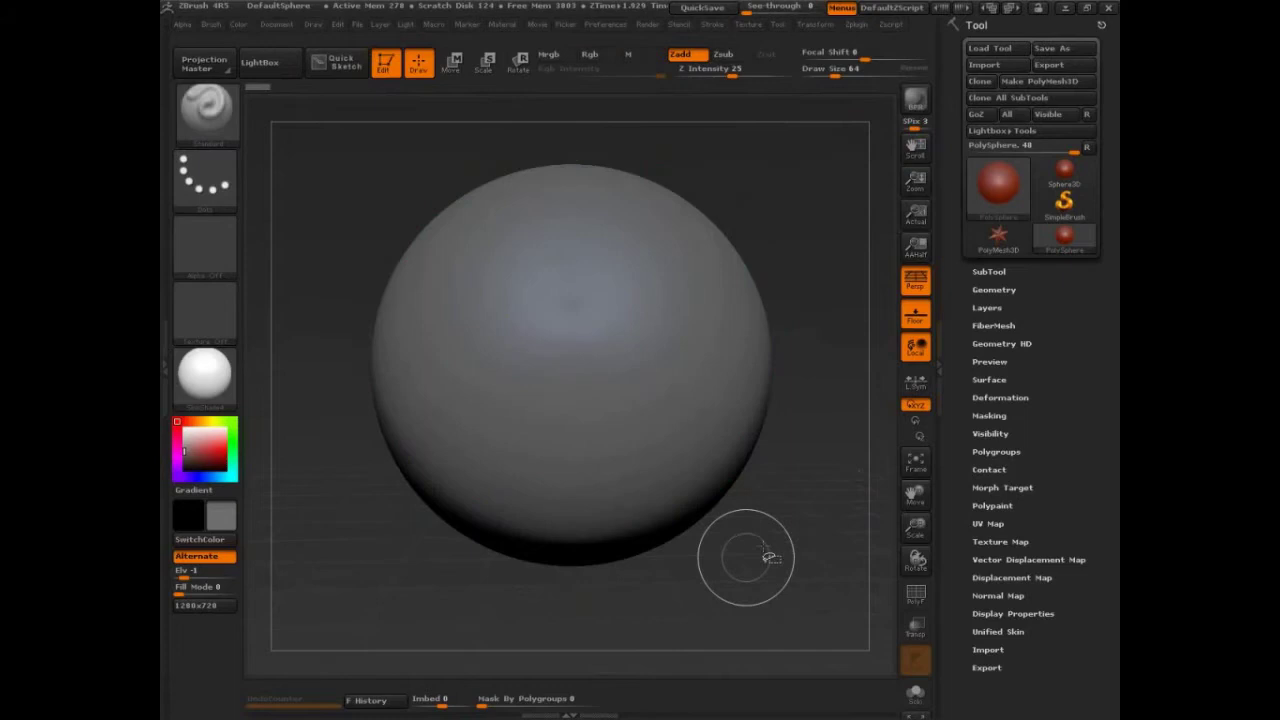
- Set the draw size to 244 and choose the Move sculpting brush
{"action": "key", "text": "s"}
{"action": "mouse_move", "coordinate": [643, 411]}
{"action": "left_mouse_down"}
{"action": "mouse_move", "coordinate": [683, 410]}
{"action": "mouse_move", "coordinate": [671, 410]}
{"action": "left_mouse_up"}
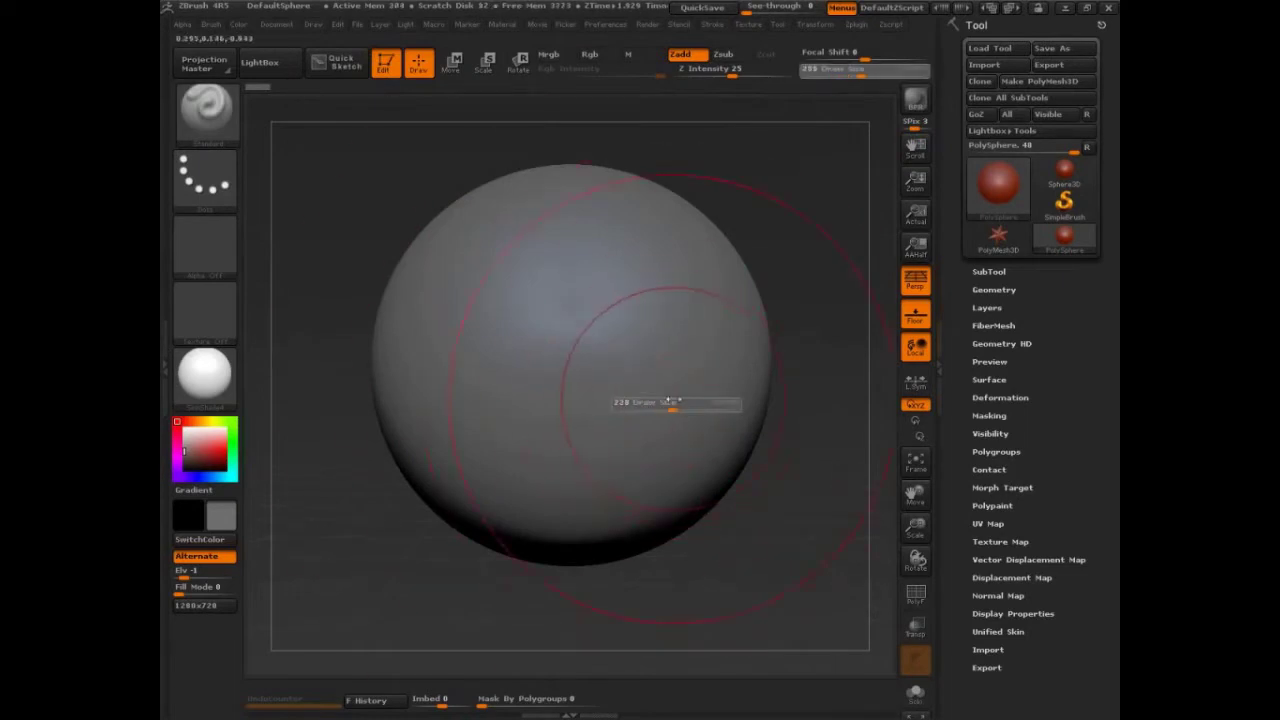
{"action": "left_click", "coordinate": [211, 120]}
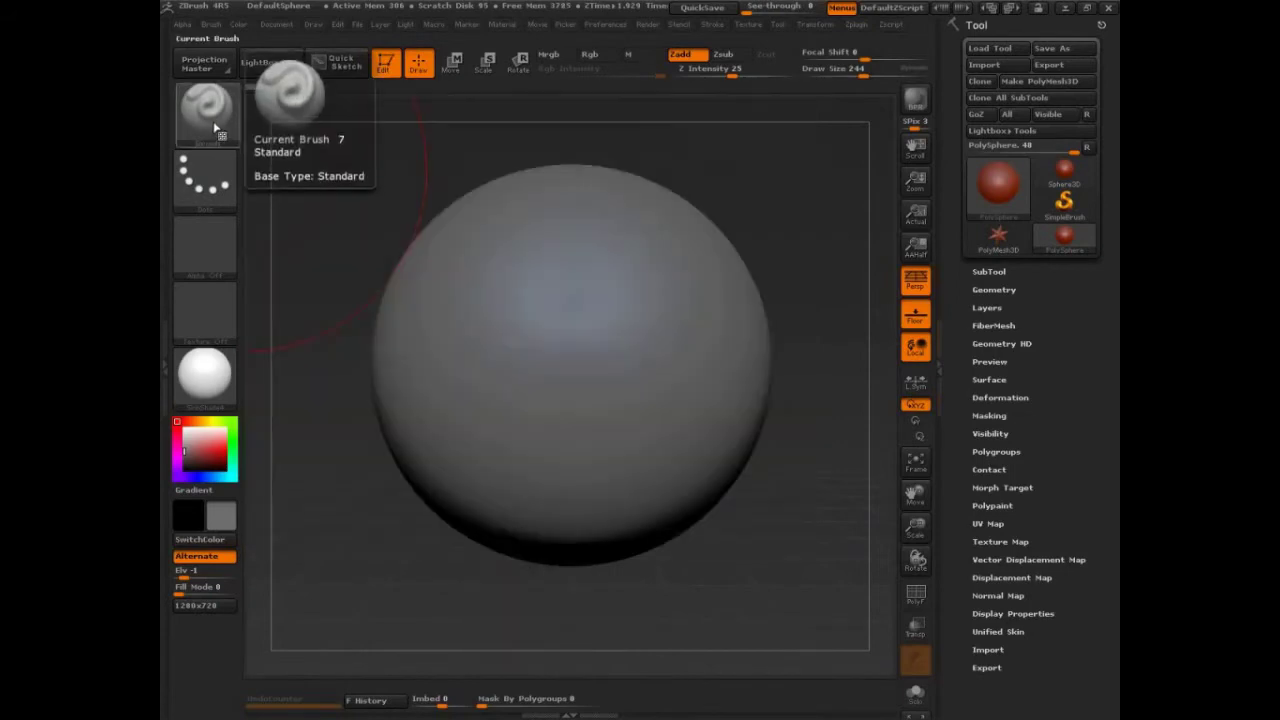
{"action": "left_click", "coordinate": [211, 127]}
{"action": "left_click", "coordinate": [214, 122]}
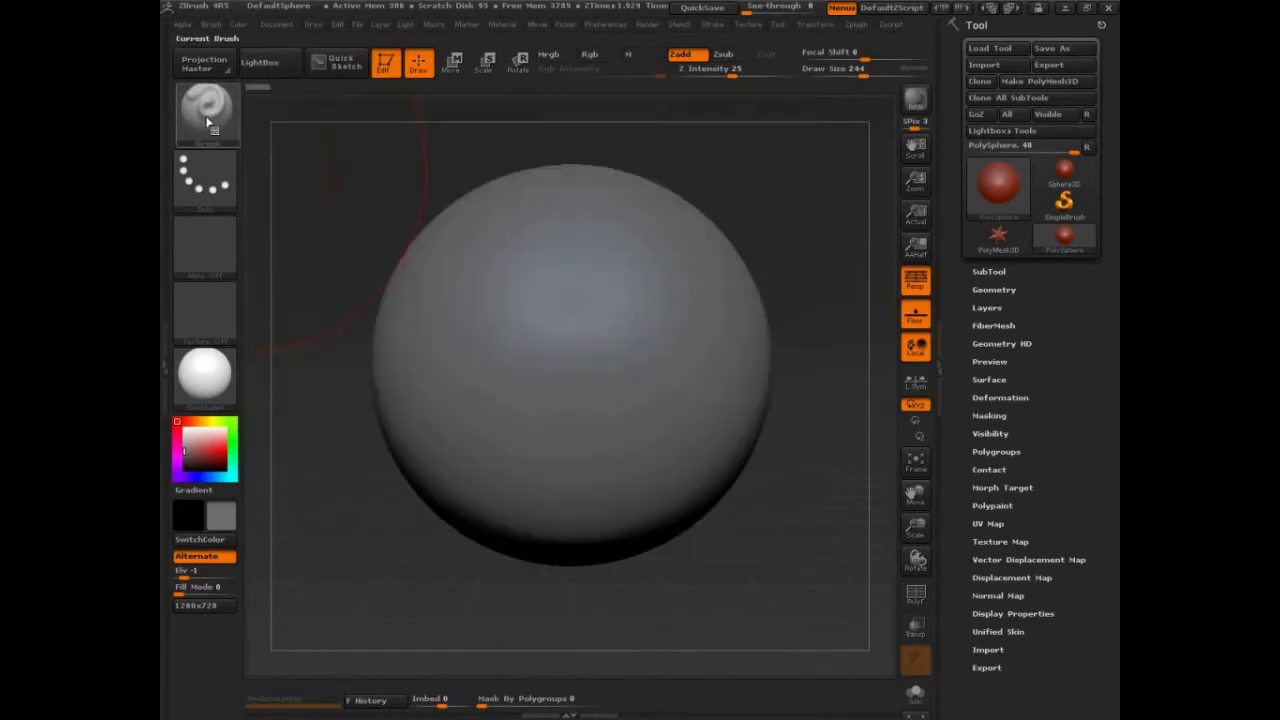
{"action": "left_click", "coordinate": [218, 118]}
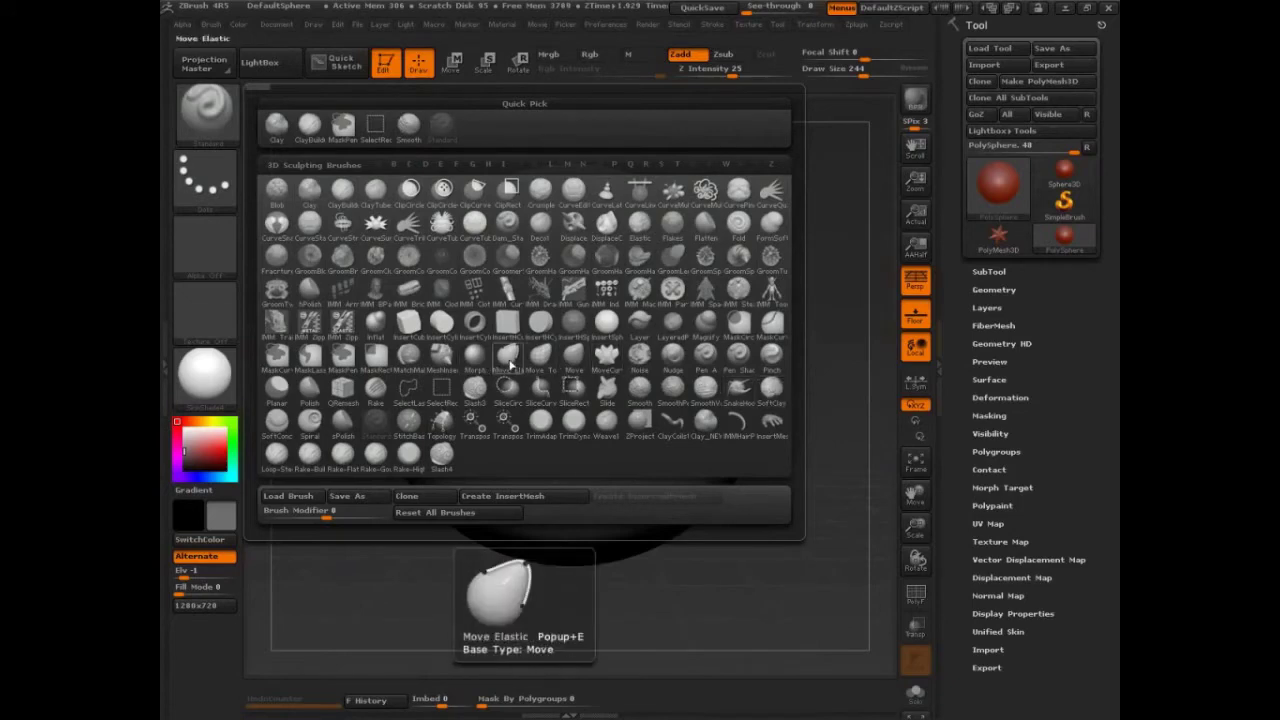
{"action": "left_click", "coordinate": [589, 369]}
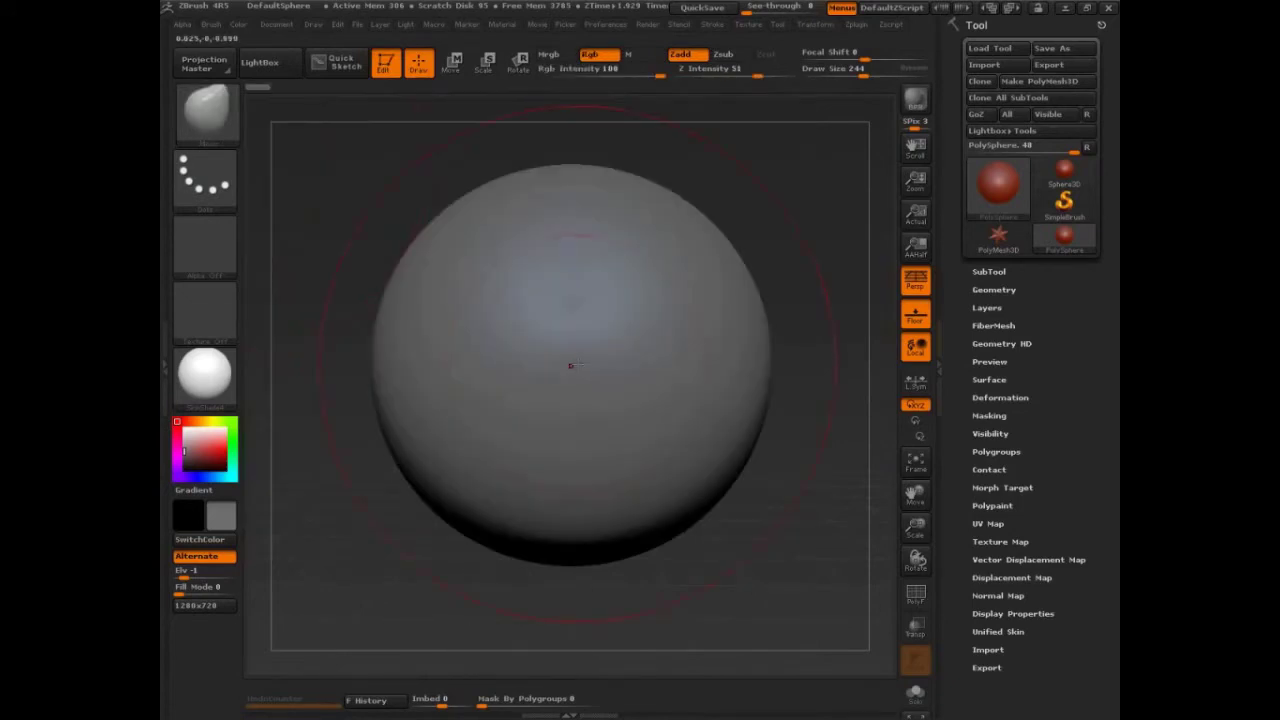
- Try pulling the sphere's lower half down into an egg-shaped head, and undo the strokes
{"action": "left_click_drag", "start_coordinate": [737, 551], "coordinate": [711, 447], "text": "alt"}
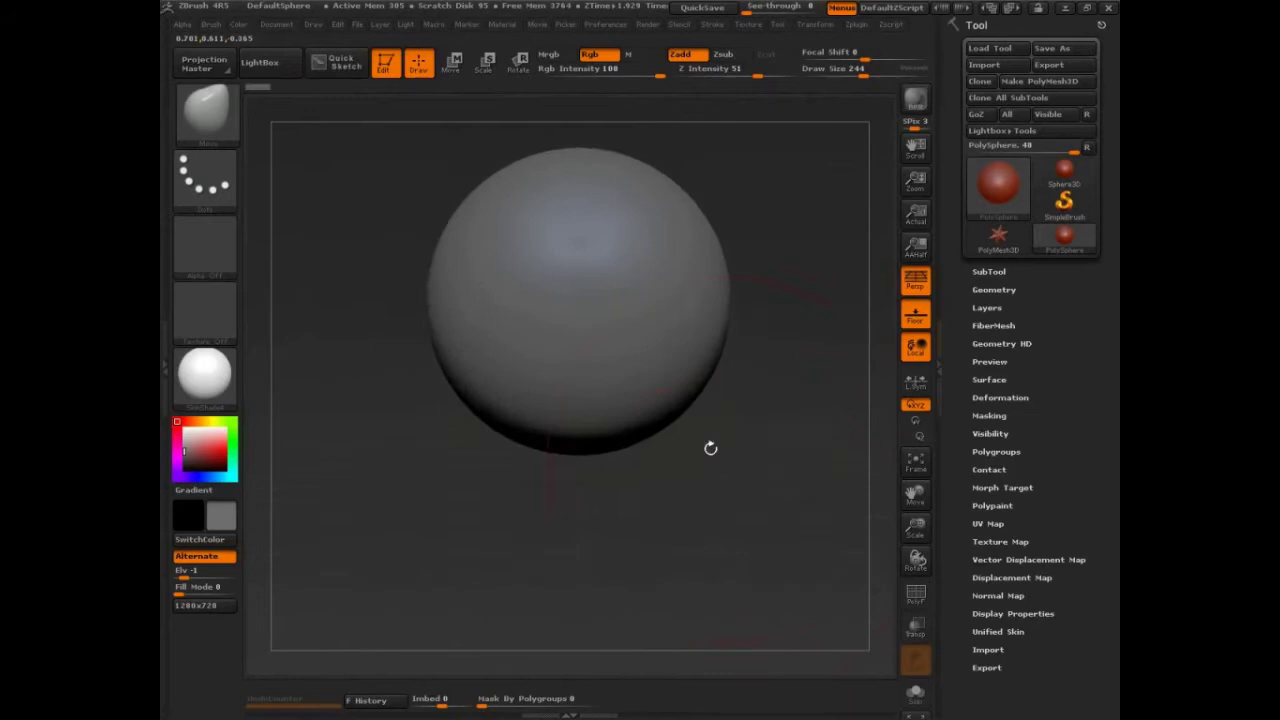
{"action": "mouse_move", "coordinate": [586, 425]}
{"action": "left_mouse_down"}
{"action": "mouse_move", "coordinate": [594, 533]}
{"action": "mouse_move", "coordinate": [595, 512]}
{"action": "left_mouse_up"}
{"action": "mouse_move", "coordinate": [812, 529]}
{"action": "left_mouse_down"}
{"action": "mouse_move", "coordinate": [740, 530]}
{"action": "mouse_move", "coordinate": [801, 535]}
{"action": "mouse_move", "coordinate": [780, 526]}
{"action": "left_mouse_up"}
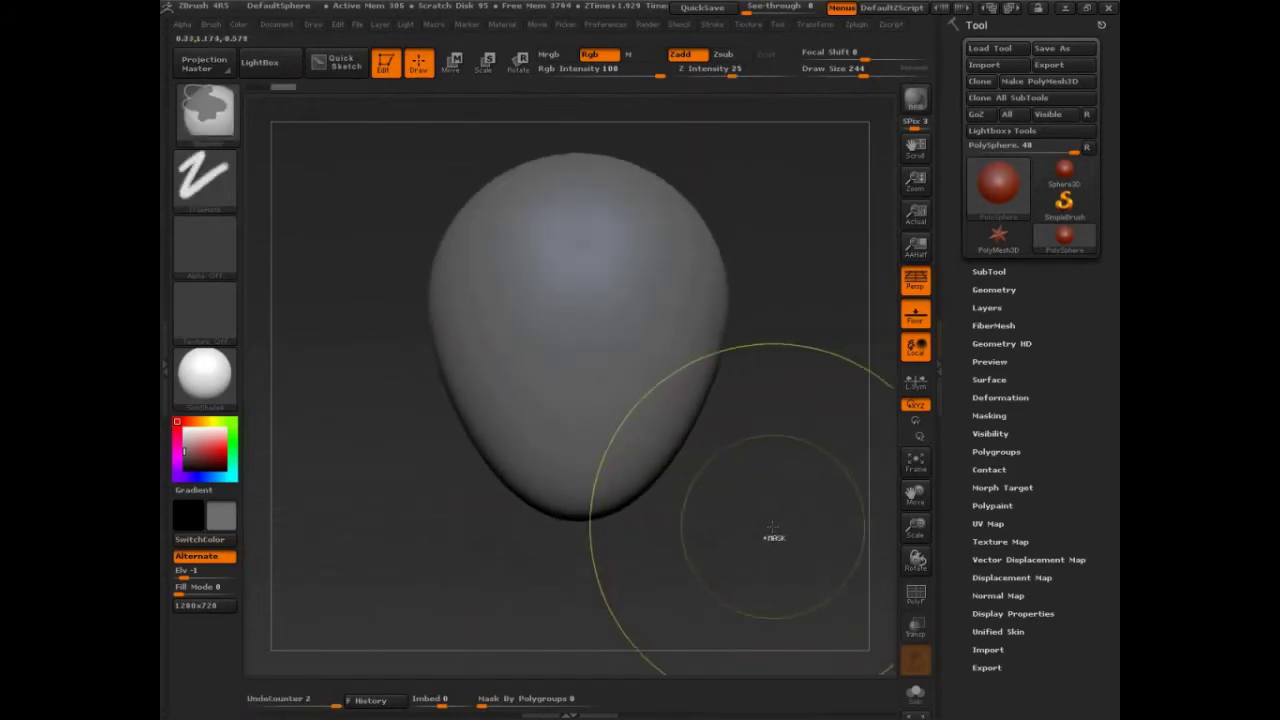
{"action": "key", "text": "ctrl+z"}
- Taper the sphere's lower half and pull its underside down and forward to form a basic skull and chin
{"action": "key", "text": "ctrl+shift+z"}
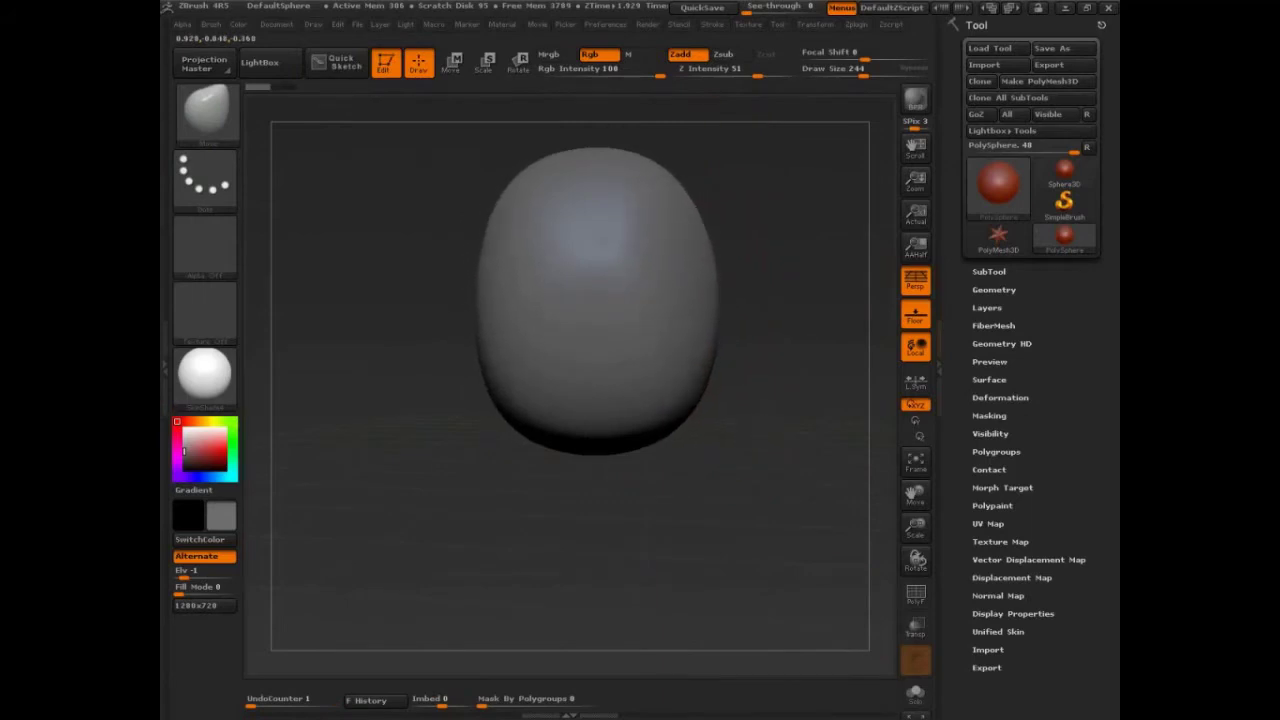
{"action": "key", "text": "ctrl+shift+z"}
{"action": "mouse_move", "coordinate": [767, 376]}
{"action": "left_mouse_down"}
{"action": "mouse_move", "coordinate": [749, 483]}
{"action": "mouse_move", "coordinate": [704, 484]}
{"action": "left_mouse_up"}
{"action": "key", "text": "ctrl+z"}
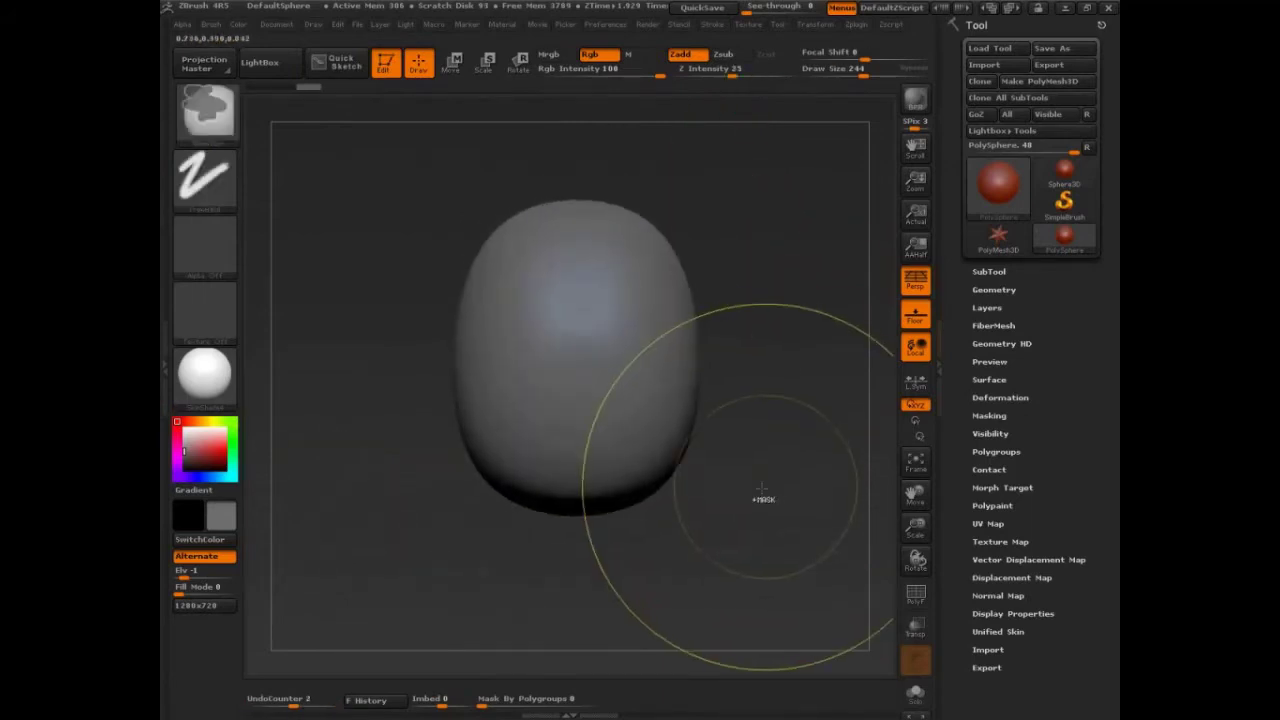
{"action": "key", "text": "ctrl+z"}
{"action": "key", "text": "ctrl+shift+z"}
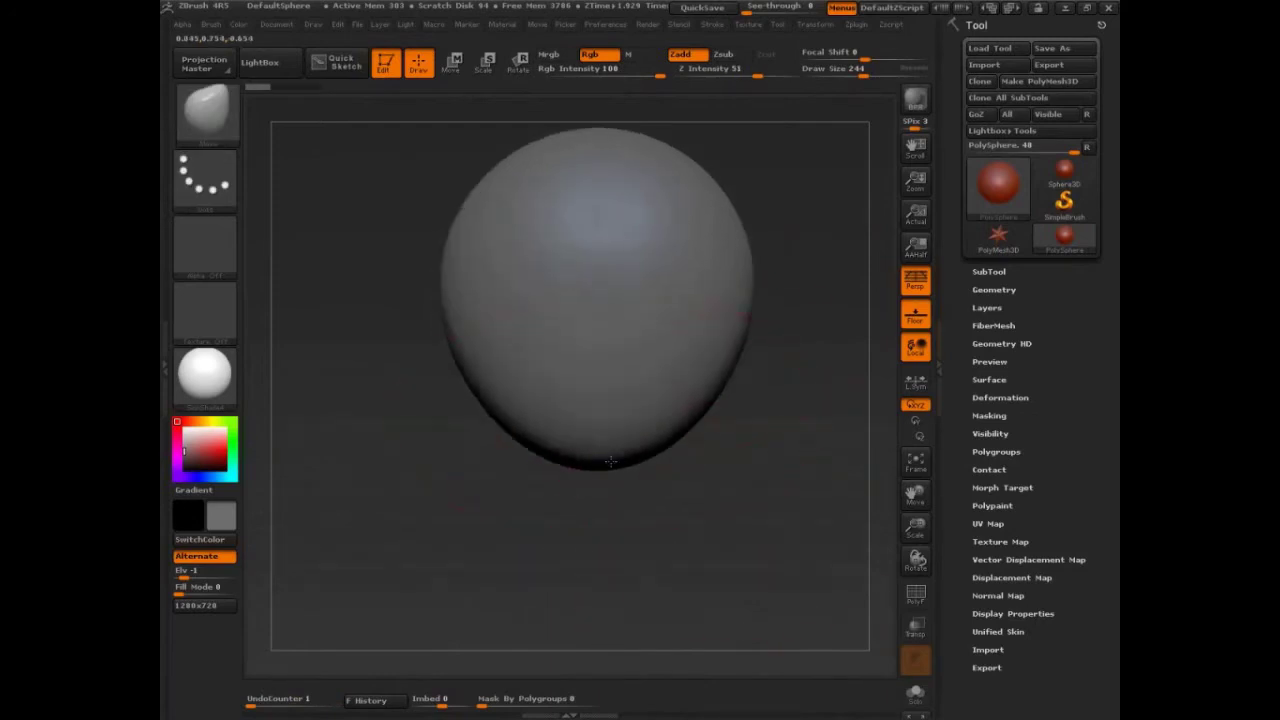
{"action": "key", "text": "ctrl+shift+z"}
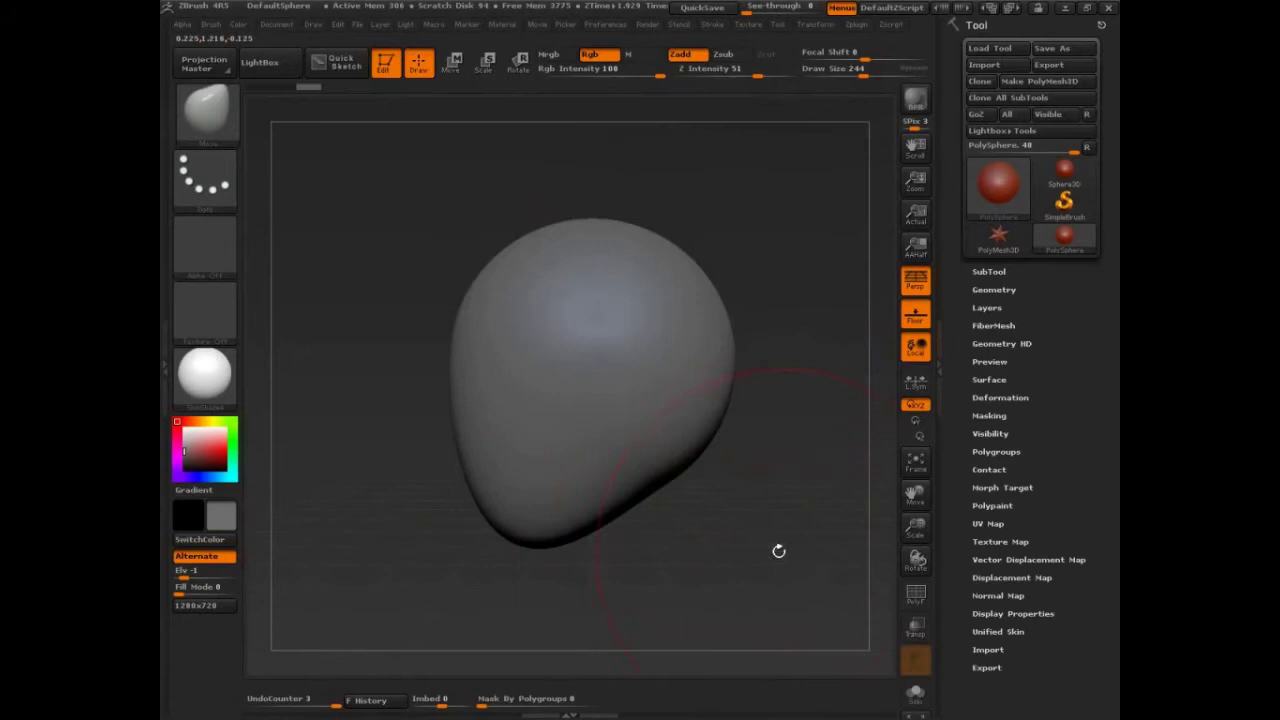
{"action": "key", "text": "s"}
{"action": "left_click_drag", "start_coordinate": [778, 550], "coordinate": [753, 550]}
{"action": "key", "text": "ctrl+shift"}
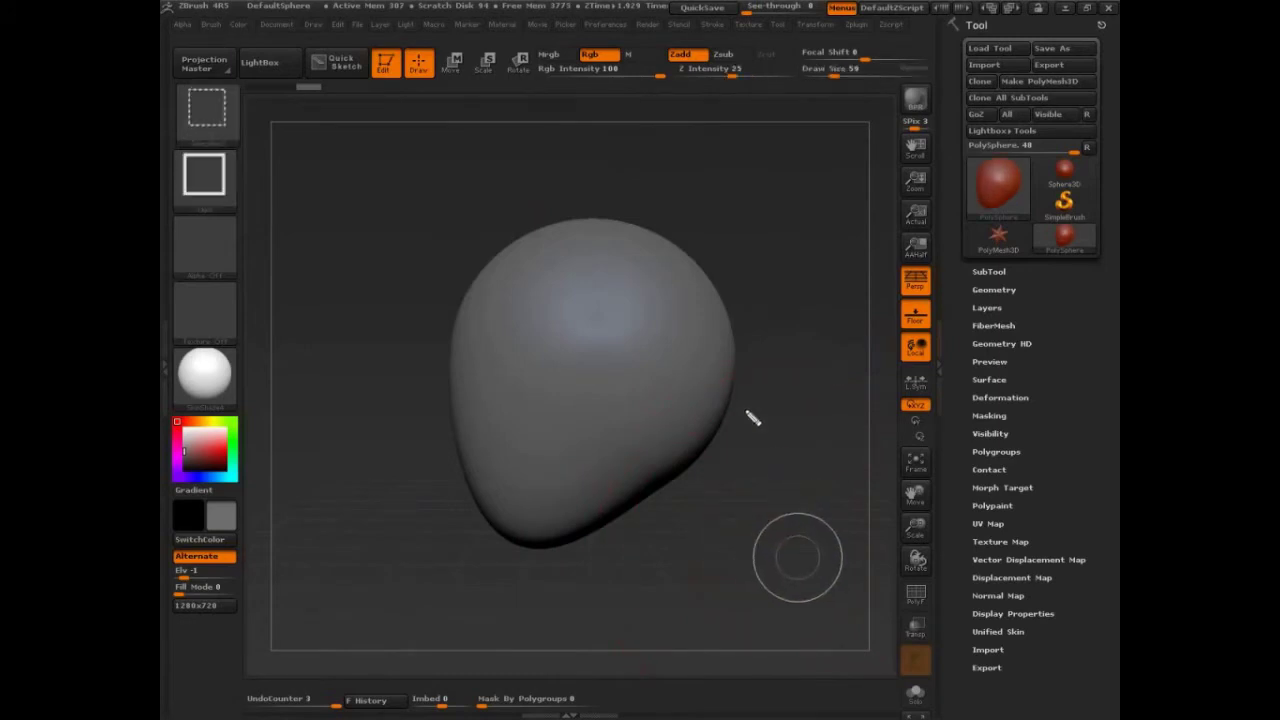
{"action": "mouse_move", "coordinate": [684, 250]}
{"action": "left_mouse_down", "text": "ctrl+shift"}
{"action": "mouse_move", "coordinate": [677, 237]}
{"action": "mouse_move", "coordinate": [466, 371]}
{"action": "mouse_move", "coordinate": [646, 223]}
{"action": "mouse_move", "coordinate": [557, 453]}
{"action": "mouse_move", "coordinate": [449, 446]}
{"action": "mouse_move", "coordinate": [466, 320]}
{"action": "mouse_move", "coordinate": [509, 534]}
{"action": "mouse_move", "coordinate": [657, 470]}
{"action": "mouse_move", "coordinate": [460, 309]}
{"action": "mouse_move", "coordinate": [660, 479]}
{"action": "mouse_move", "coordinate": [624, 495]}
{"action": "left_mouse_up", "text": "ctrl+shift"}
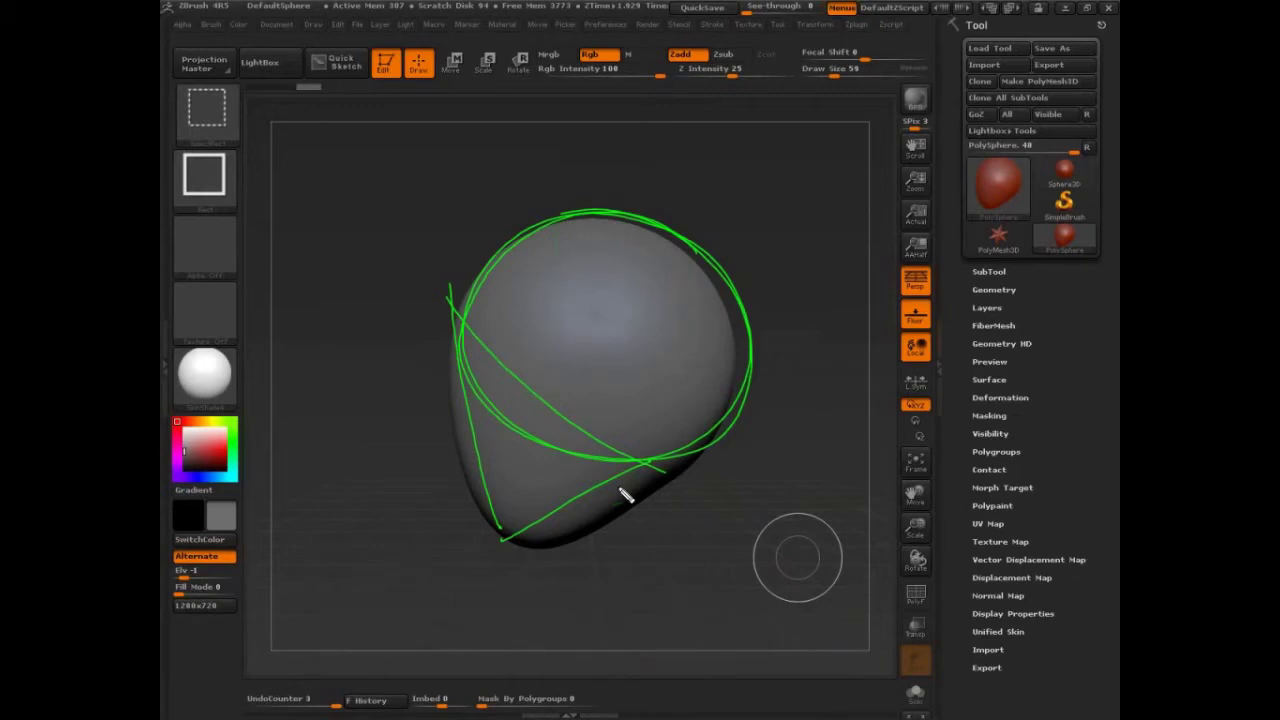
{"action": "left_click_drag", "start_coordinate": [624, 495], "coordinate": [620, 500], "text": "ctrl+shift"}
{"action": "mouse_move", "coordinate": [434, 569]}
{"action": "left_mouse_down"}
{"action": "mouse_move", "coordinate": [609, 620]}
{"action": "mouse_move", "coordinate": [628, 551]}
{"action": "mouse_move", "coordinate": [733, 540]}
{"action": "mouse_move", "coordinate": [715, 555]}
{"action": "mouse_move", "coordinate": [677, 530]}
{"action": "mouse_move", "coordinate": [766, 551]}
{"action": "mouse_move", "coordinate": [766, 586]}
{"action": "left_mouse_up"}
{"action": "key", "text": "s"}
{"action": "key", "text": "ctrl+shift"}
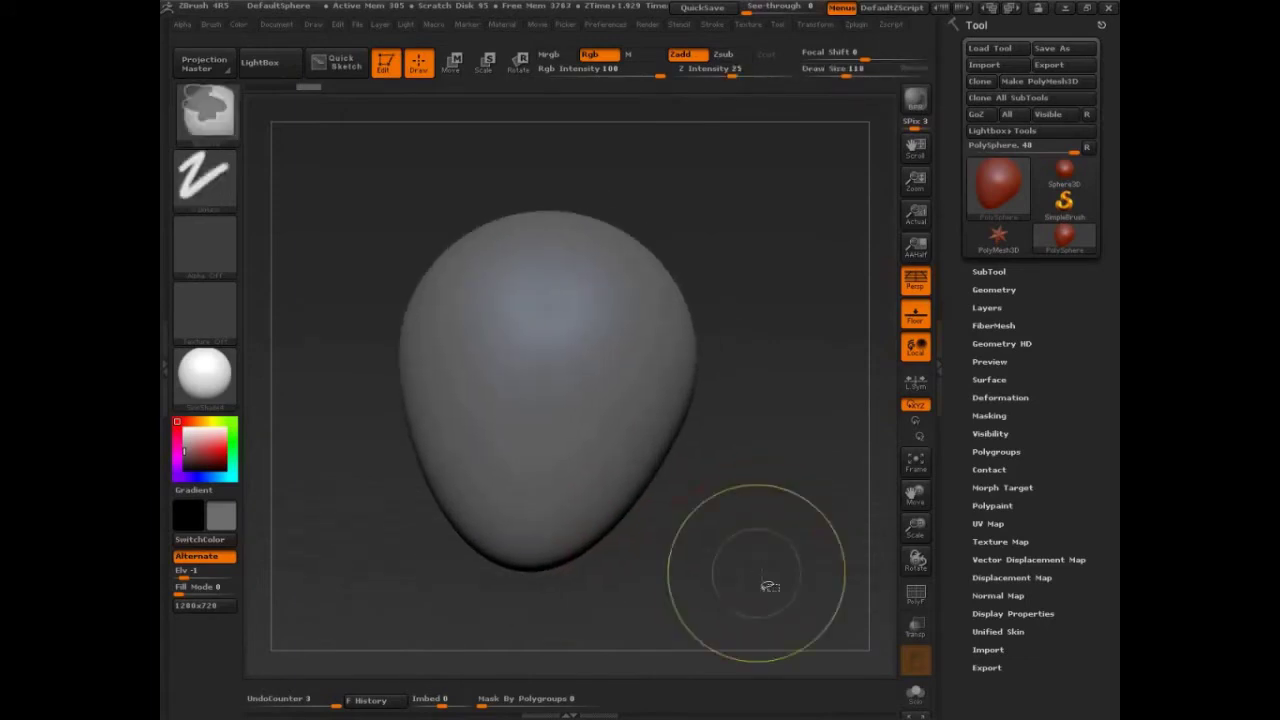
{"action": "mouse_move", "coordinate": [505, 420]}
{"action": "left_mouse_down", "text": "ctrl+shift"}
{"action": "mouse_move", "coordinate": [397, 463]}
{"action": "mouse_move", "coordinate": [475, 456]}
{"action": "left_mouse_up", "text": "ctrl+shift"}
{"action": "left_click_drag", "start_coordinate": [541, 268], "coordinate": [537, 155]}
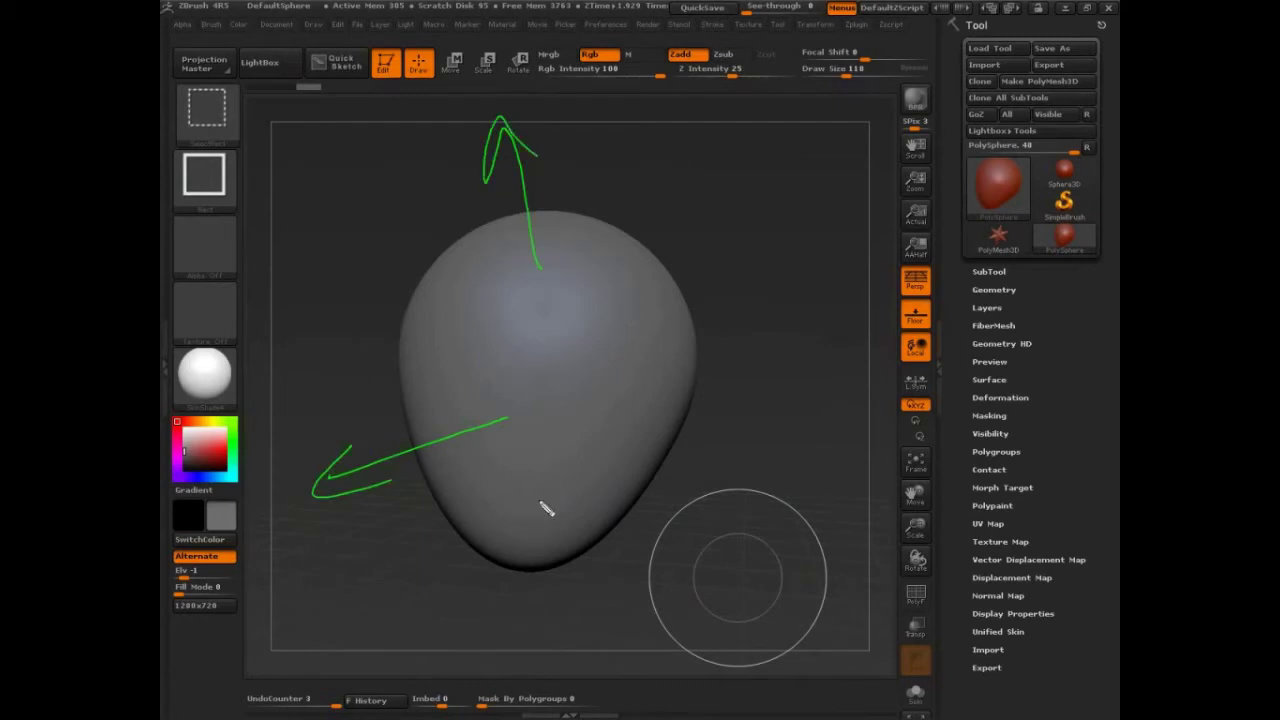
{"action": "left_click_drag", "start_coordinate": [540, 500], "coordinate": [580, 590]}
{"action": "key", "text": "Escape"}
- Set the Move brush's draw size to 181 with the head in a straight front view
{"action": "mouse_move", "coordinate": [728, 510]}
{"action": "left_mouse_down", "text": "shift"}
{"action": "mouse_move", "coordinate": [714, 517]}
{"action": "mouse_move", "coordinate": [722, 505]}
{"action": "left_mouse_up", "text": "shift"}
{"action": "key", "text": "s"}
{"action": "mouse_move", "coordinate": [701, 380]}
{"action": "left_mouse_down"}
{"action": "mouse_move", "coordinate": [748, 412]}
{"action": "mouse_move", "coordinate": [724, 442]}
{"action": "left_mouse_up"}
{"action": "key", "text": "ctrl+shift+d"}
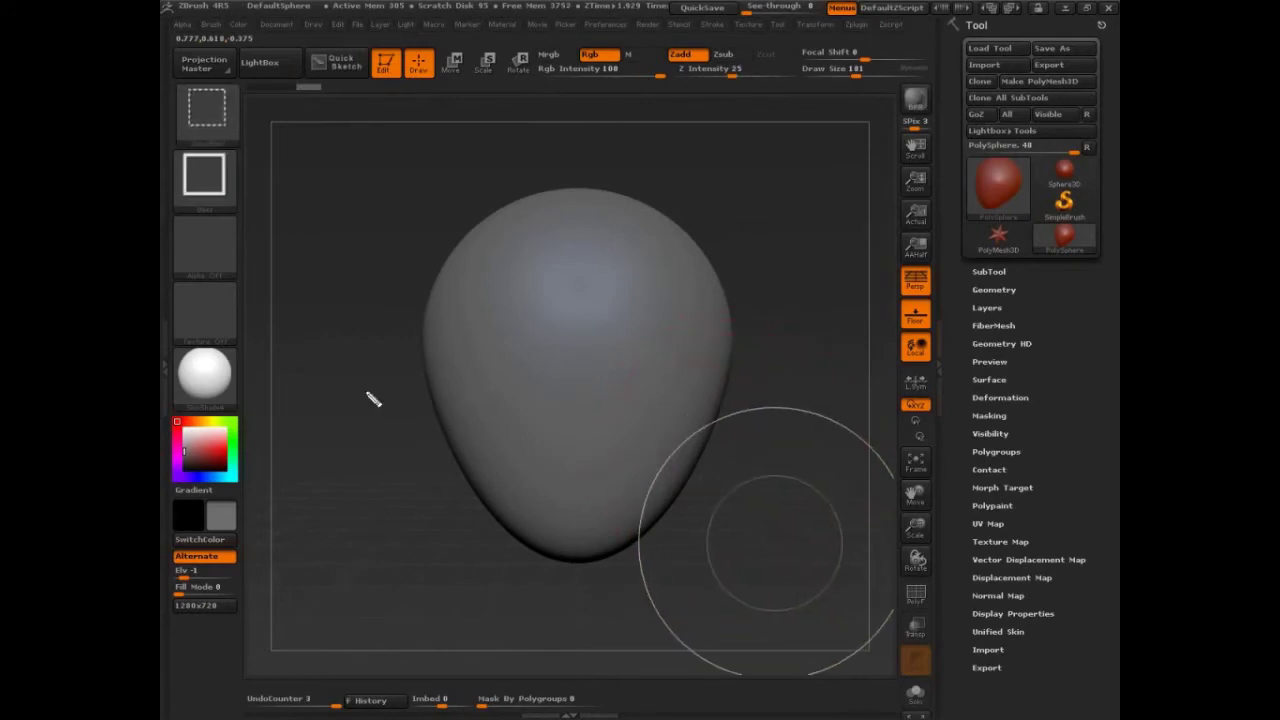
{"action": "left_click_drag", "start_coordinate": [343, 390], "coordinate": [779, 392]}
{"action": "left_click_drag", "start_coordinate": [537, 175], "coordinate": [578, 630]}
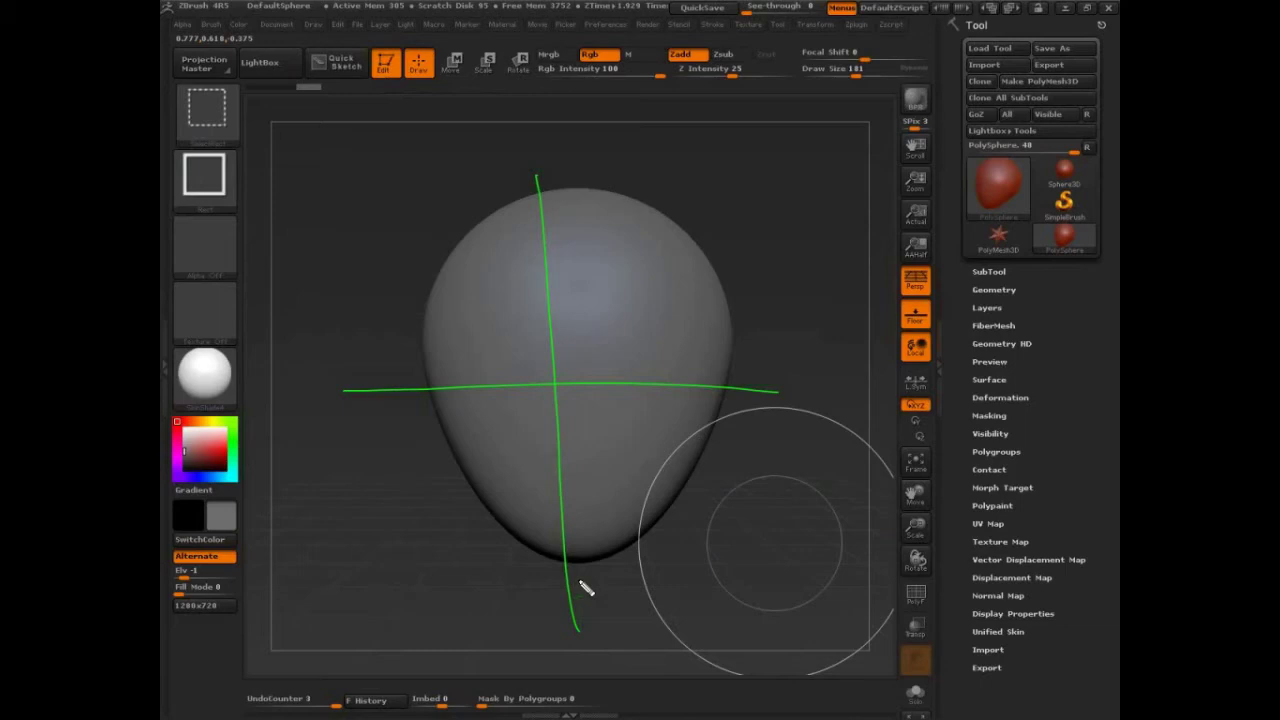
{"action": "mouse_move", "coordinate": [430, 366]}
{"action": "left_mouse_down"}
{"action": "mouse_move", "coordinate": [509, 377]}
{"action": "mouse_move", "coordinate": [500, 420]}
{"action": "left_mouse_up"}
{"action": "left_click_drag", "start_coordinate": [600, 372], "coordinate": [624, 368]}
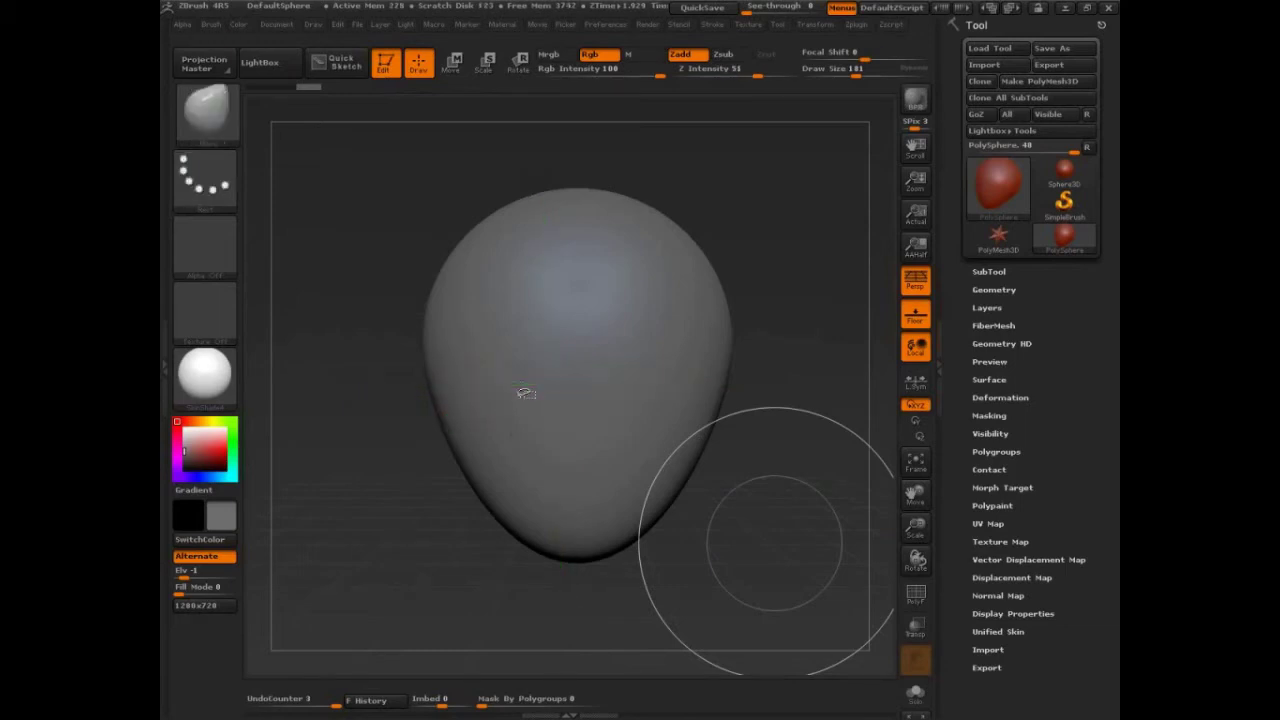
- Reshape the chin and lower jaw from a three-quarter view, and enlarge the Move brush
{"action": "left_click_drag", "start_coordinate": [709, 580], "coordinate": [634, 587]}
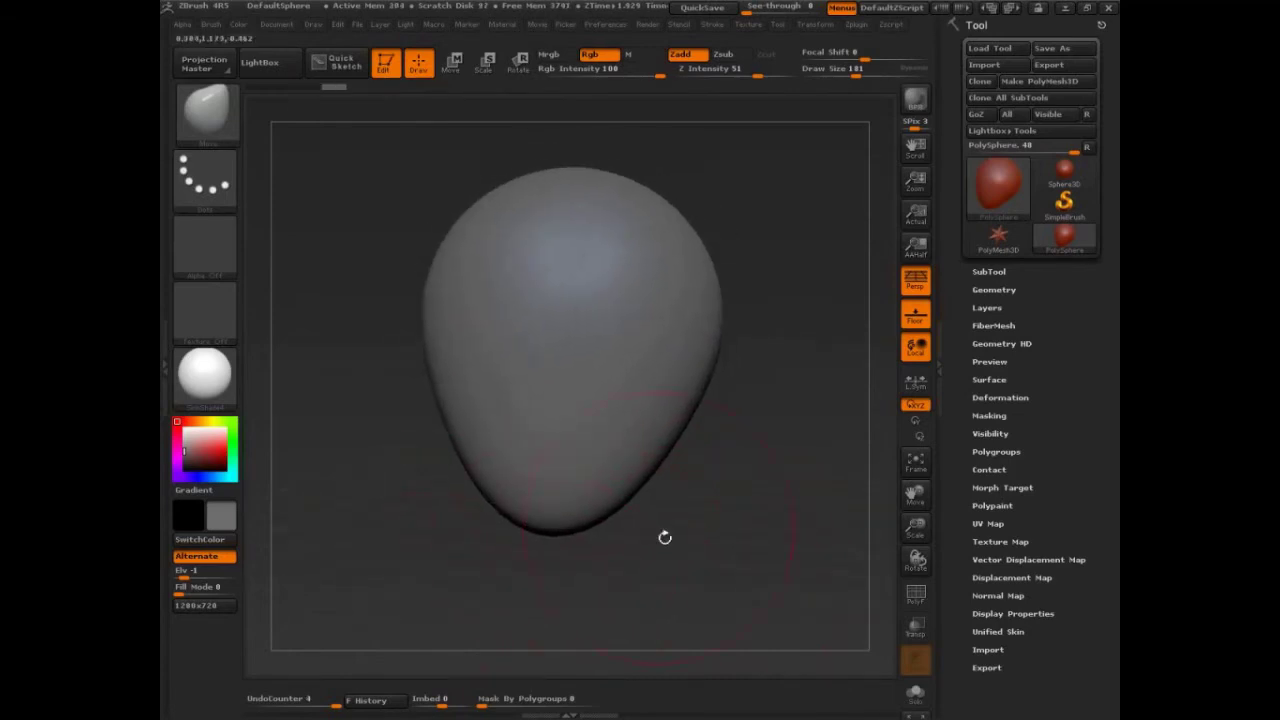
{"action": "left_click_drag", "start_coordinate": [665, 537], "coordinate": [543, 532]}
{"action": "key", "text": "s"}
{"action": "left_click", "coordinate": [557, 514]}
{"action": "left_click_drag", "start_coordinate": [652, 534], "coordinate": [634, 526]}
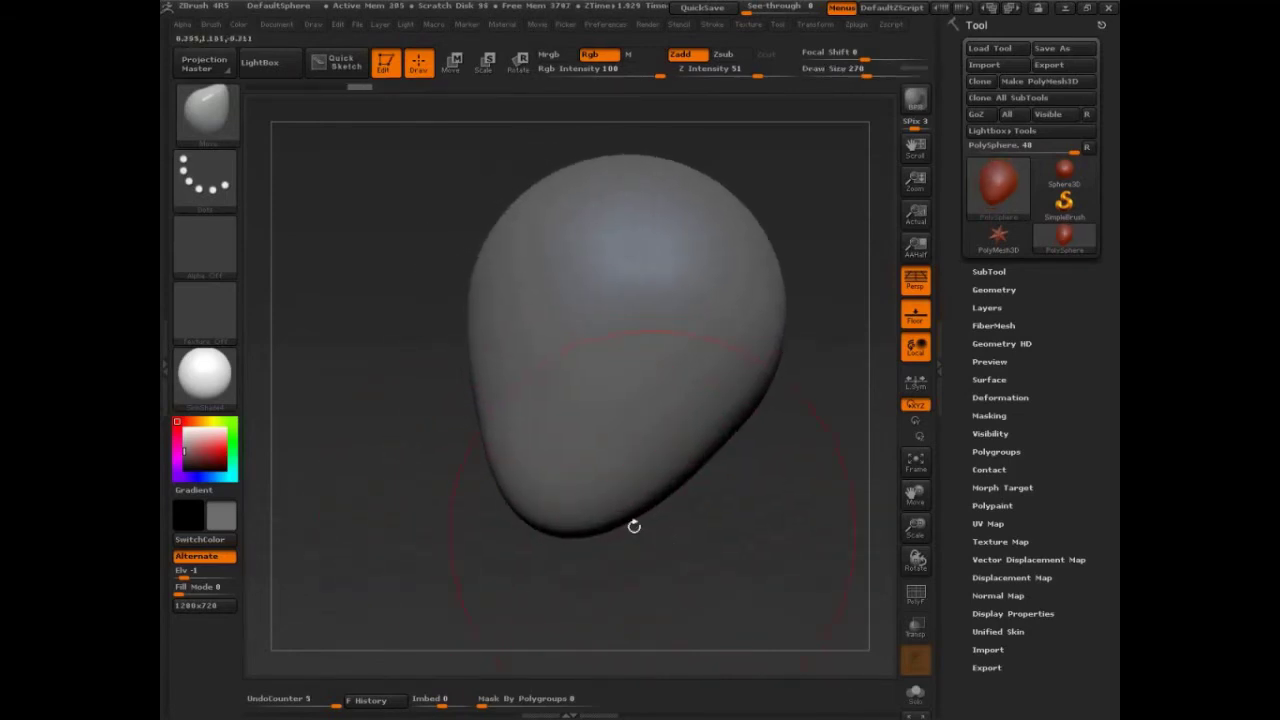
- Enlarge the brush further and pull the front of the face outward from the jaw up to the forehead
{"action": "key", "text": "s"}
{"action": "left_click", "coordinate": [523, 463]}
{"action": "left_click_drag", "start_coordinate": [497, 384], "coordinate": [486, 384]}
{"action": "left_click_drag", "start_coordinate": [521, 503], "coordinate": [513, 507]}
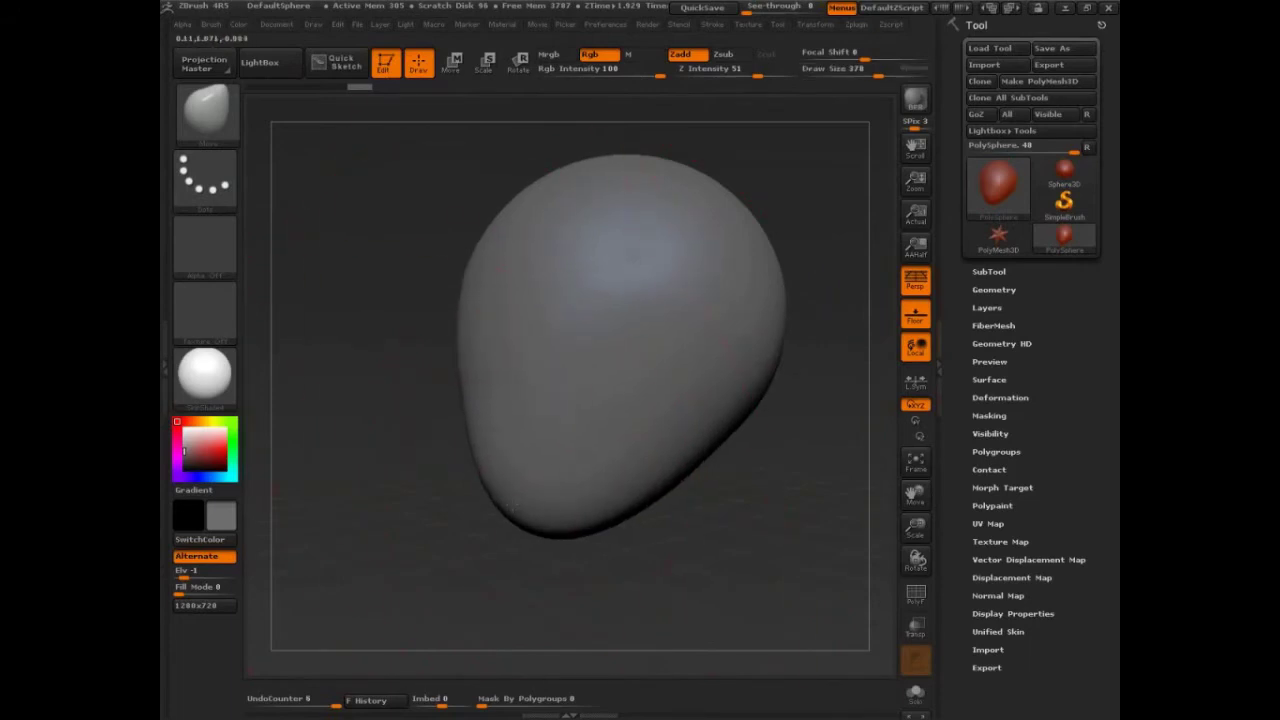
{"action": "left_click_drag", "start_coordinate": [514, 245], "coordinate": [505, 232]}
{"action": "mouse_move", "coordinate": [680, 537]}
{"action": "left_mouse_down"}
{"action": "mouse_move", "coordinate": [595, 508]}
{"action": "mouse_move", "coordinate": [535, 522]}
{"action": "left_mouse_up"}
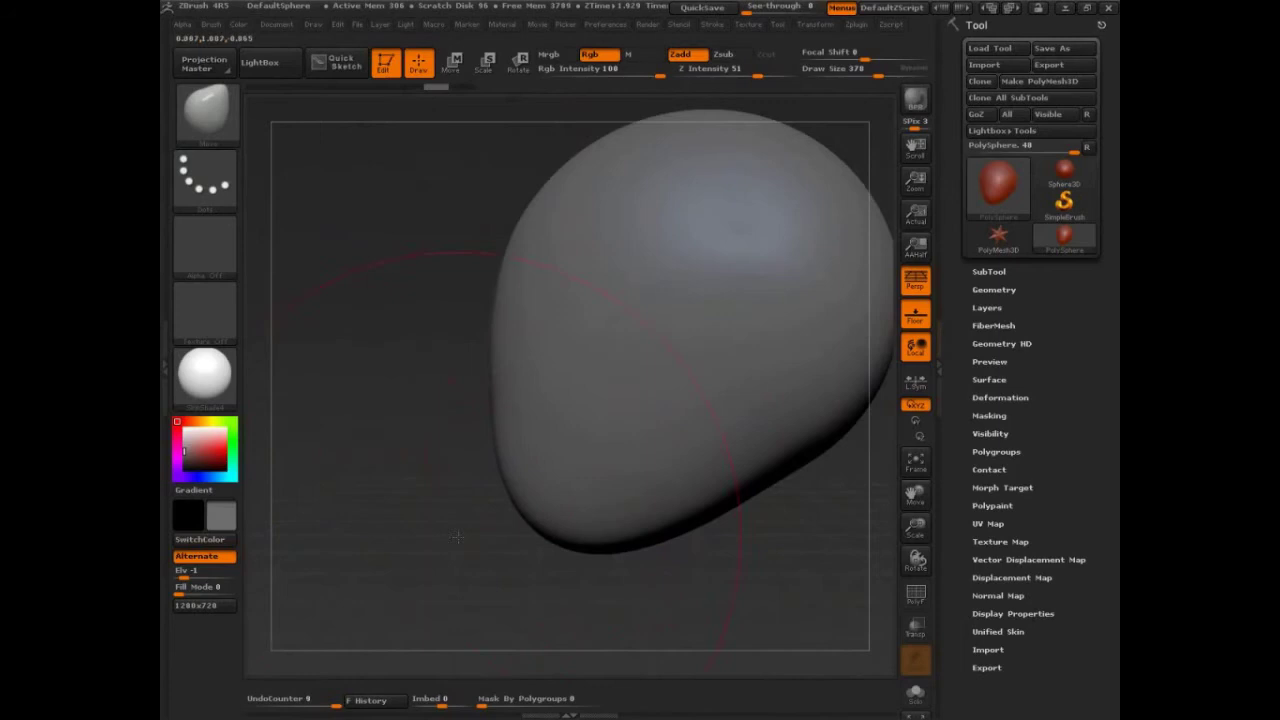
{"action": "mouse_move", "coordinate": [457, 537]}
{"action": "left_mouse_down"}
{"action": "mouse_move", "coordinate": [709, 560]}
{"action": "mouse_move", "coordinate": [597, 486]}
{"action": "left_mouse_up"}
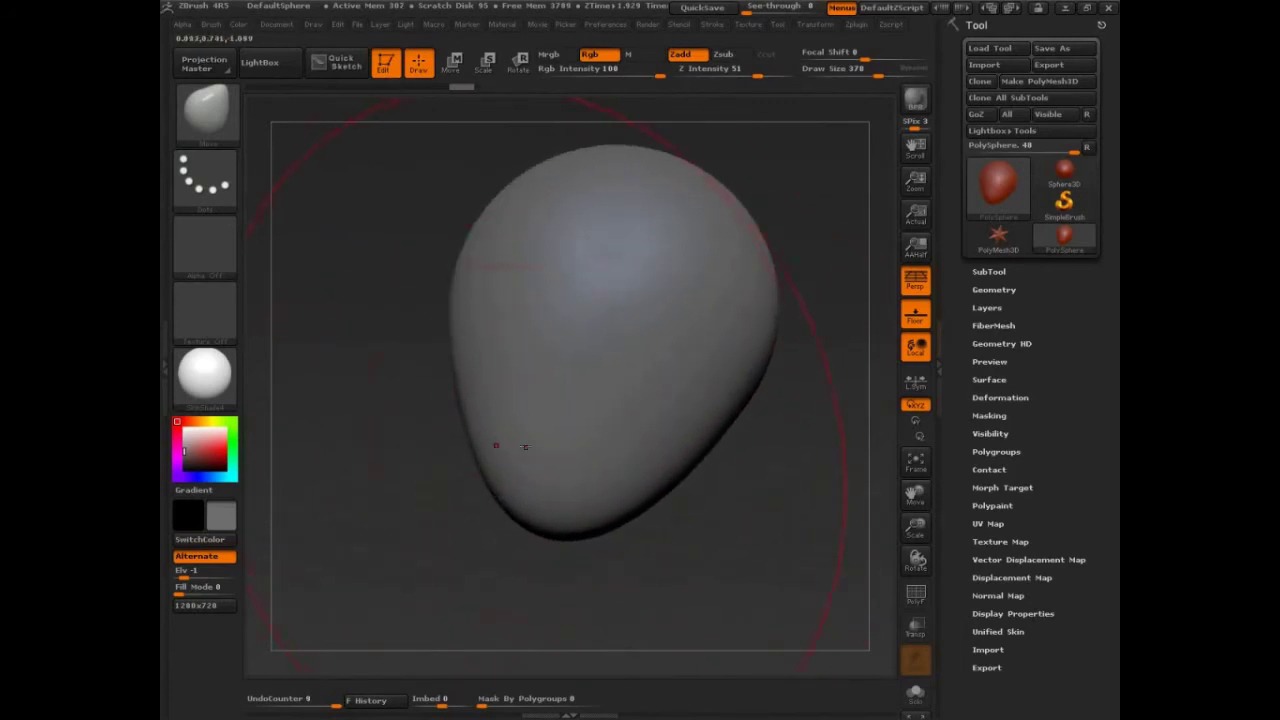
- Set the draw size to 97 and push and pull the underside of the head to start the jawline
{"action": "left_click_drag", "start_coordinate": [677, 568], "coordinate": [671, 563]}
{"action": "key", "text": "s"}
{"action": "left_click_drag", "start_coordinate": [629, 470], "coordinate": [593, 461]}
{"action": "left_click_drag", "start_coordinate": [683, 553], "coordinate": [704, 540]}
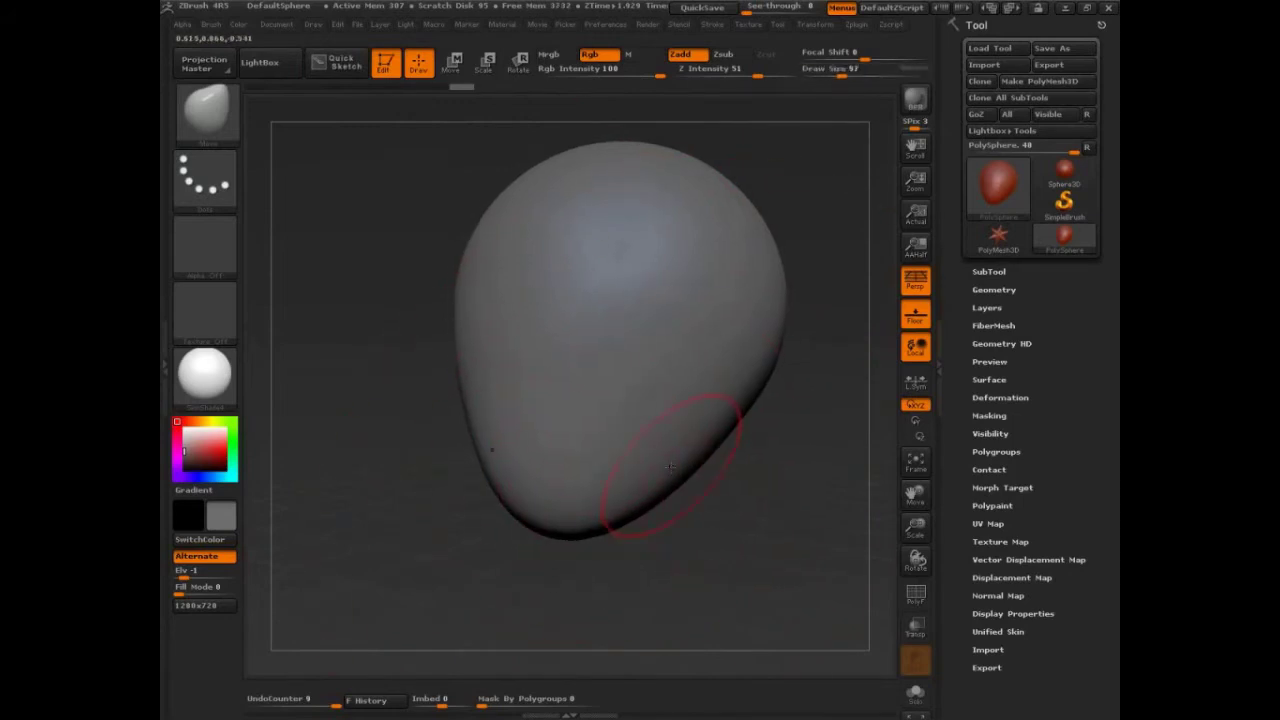
{"action": "left_click_drag", "start_coordinate": [725, 489], "coordinate": [716, 462]}
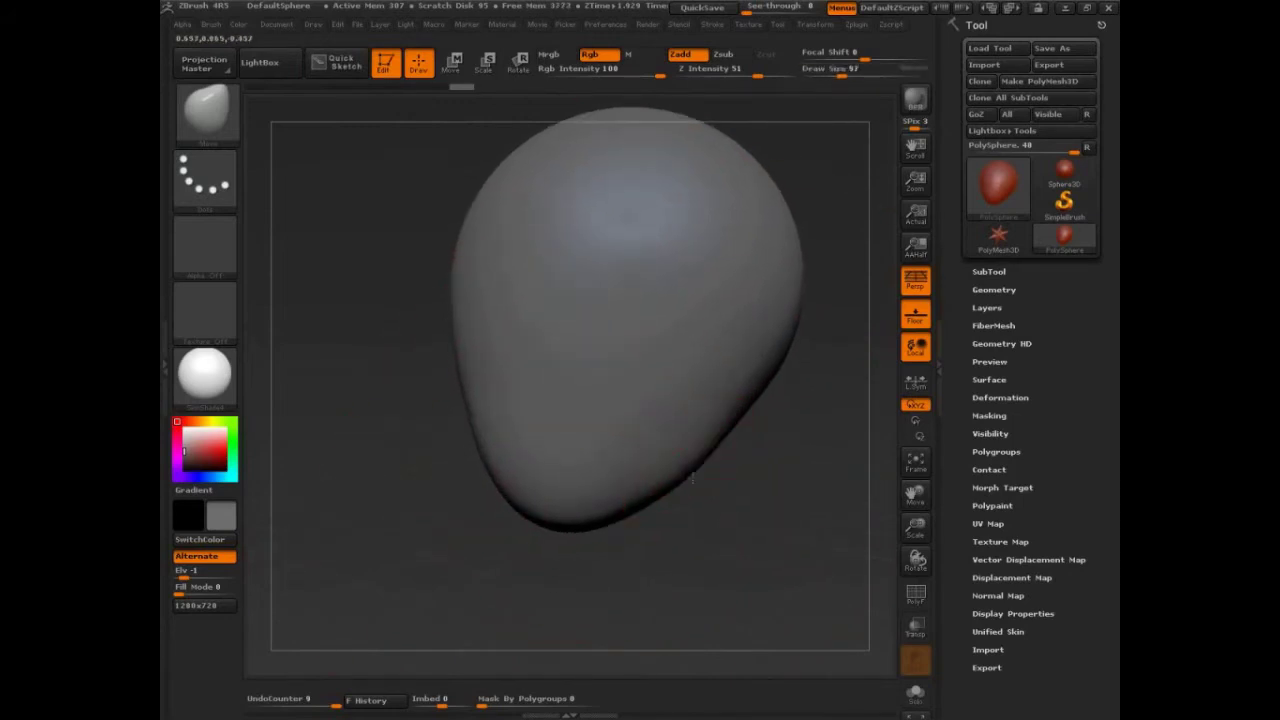
{"action": "left_click_drag", "start_coordinate": [654, 494], "coordinate": [634, 513]}
{"action": "left_click_drag", "start_coordinate": [660, 565], "coordinate": [699, 494]}
{"action": "left_click_drag", "start_coordinate": [728, 545], "coordinate": [748, 540]}
{"action": "left_click_drag", "start_coordinate": [644, 506], "coordinate": [642, 520]}
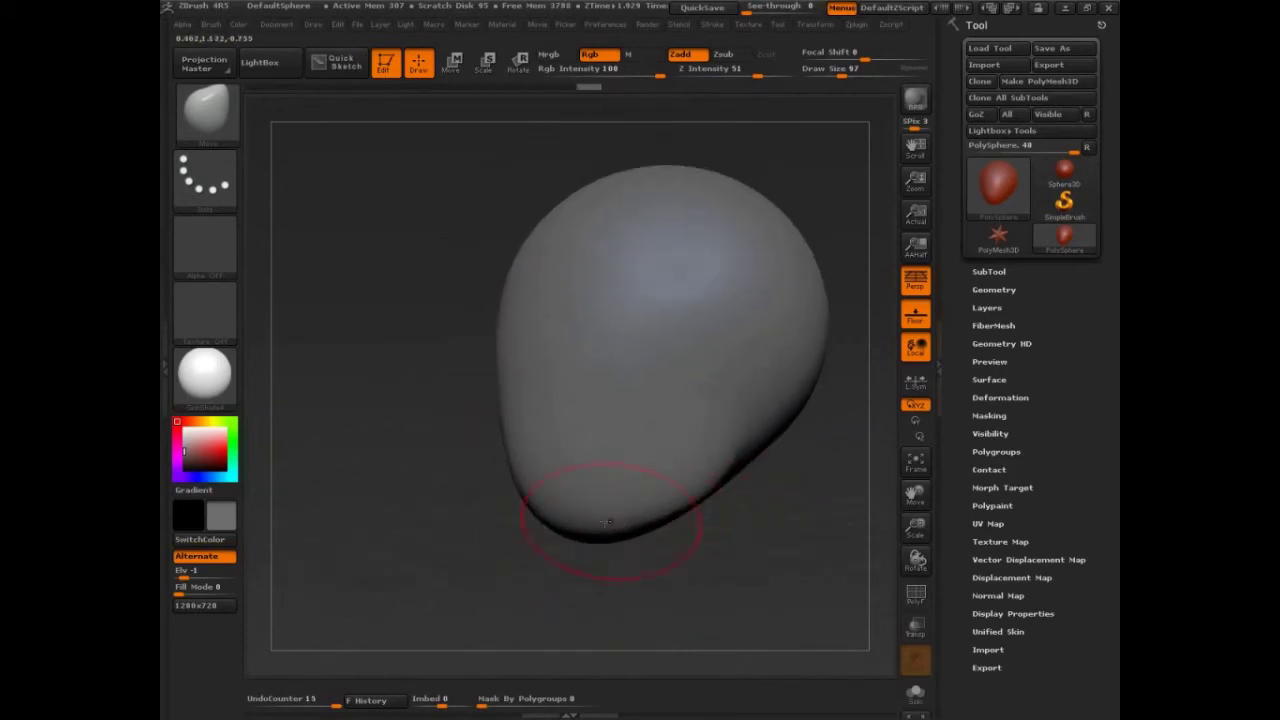
- Set the draw size to 118, pull the chin forward and define the rear corner of the jaw
{"action": "mouse_move", "coordinate": [563, 531]}
{"action": "left_mouse_down"}
{"action": "mouse_move", "coordinate": [553, 546]}
{"action": "mouse_move", "coordinate": [611, 558]}
{"action": "mouse_move", "coordinate": [557, 551]}
{"action": "mouse_move", "coordinate": [566, 529]}
{"action": "left_mouse_up"}
{"action": "key", "text": "bracketright"}
{"action": "key", "text": "bracketright"}
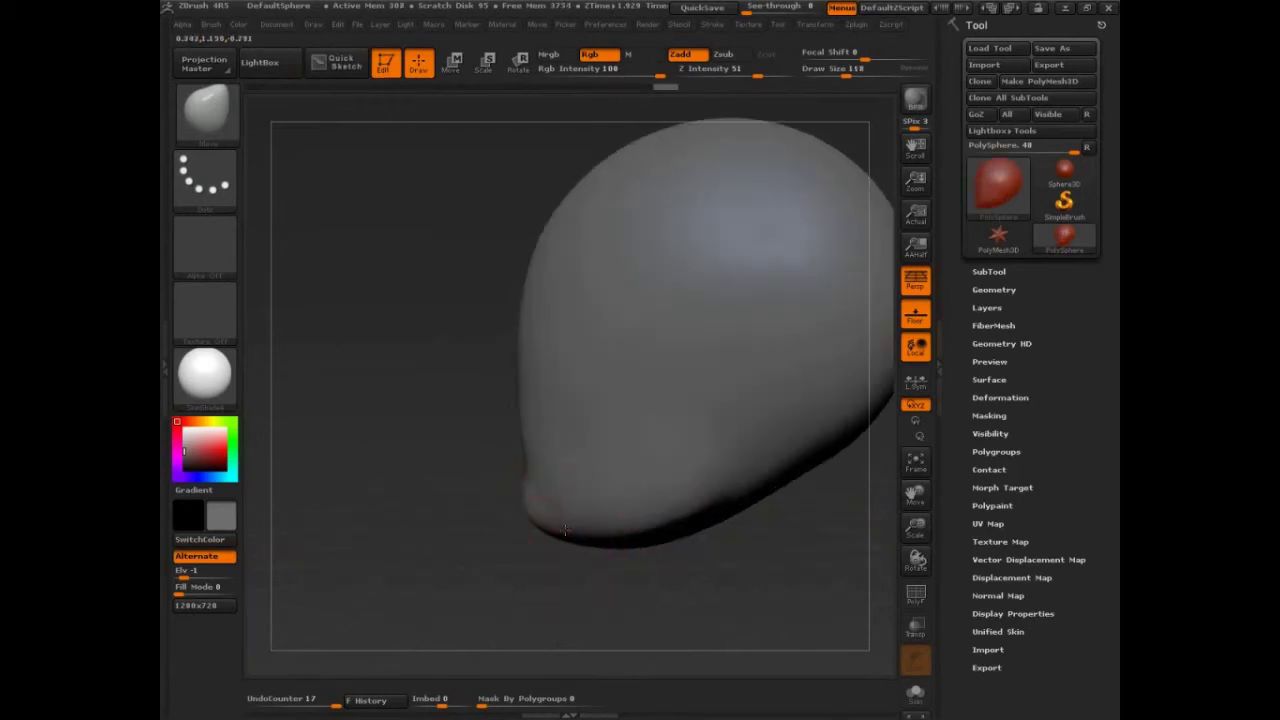
{"action": "mouse_move", "coordinate": [698, 502]}
{"action": "left_mouse_down"}
{"action": "mouse_move", "coordinate": [709, 507]}
{"action": "mouse_move", "coordinate": [673, 520]}
{"action": "mouse_move", "coordinate": [708, 470]}
{"action": "left_mouse_up"}
{"action": "left_click_drag", "start_coordinate": [697, 600], "coordinate": [720, 554]}
{"action": "left_click_drag", "start_coordinate": [722, 504], "coordinate": [717, 496]}
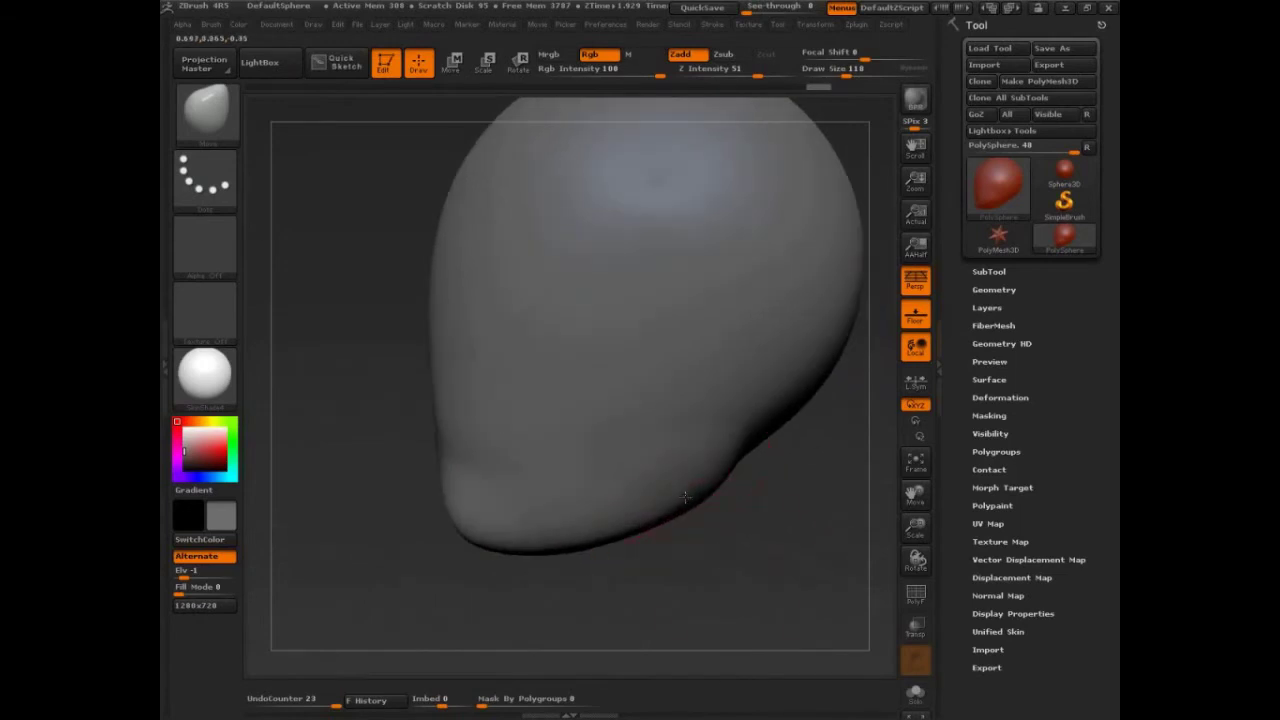
- Refine the jaw and chin contour from below with the Move brush, using draw sizes of 89 and 136
{"action": "mouse_move", "coordinate": [747, 592]}
{"action": "left_mouse_down"}
{"action": "mouse_move", "coordinate": [762, 577]}
{"action": "mouse_move", "coordinate": [746, 534]}
{"action": "mouse_move", "coordinate": [758, 535]}
{"action": "mouse_move", "coordinate": [797, 457]}
{"action": "mouse_move", "coordinate": [825, 488]}
{"action": "mouse_move", "coordinate": [803, 380]}
{"action": "mouse_move", "coordinate": [807, 415]}
{"action": "mouse_move", "coordinate": [777, 436]}
{"action": "left_mouse_up"}
{"action": "key", "text": "s"}
{"action": "mouse_move", "coordinate": [669, 434]}
{"action": "left_mouse_down"}
{"action": "mouse_move", "coordinate": [646, 419]}
{"action": "mouse_move", "coordinate": [672, 430]}
{"action": "left_mouse_up"}
{"action": "key", "text": "ctrl+z"}
{"action": "key", "text": "s"}
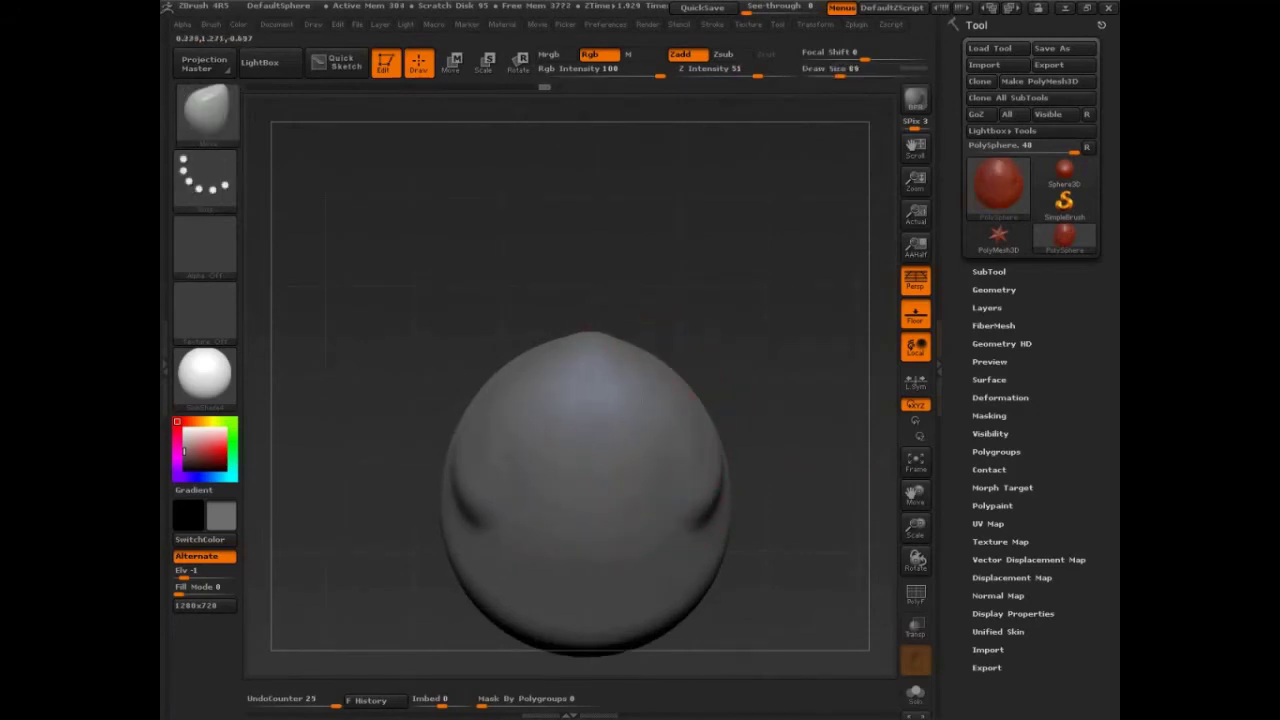
{"action": "left_click_drag", "start_coordinate": [576, 404], "coordinate": [560, 413]}
{"action": "key", "text": "s"}
{"action": "mouse_move", "coordinate": [511, 469]}
{"action": "left_mouse_down"}
{"action": "mouse_move", "coordinate": [498, 465]}
{"action": "mouse_move", "coordinate": [505, 452]}
{"action": "left_mouse_up"}
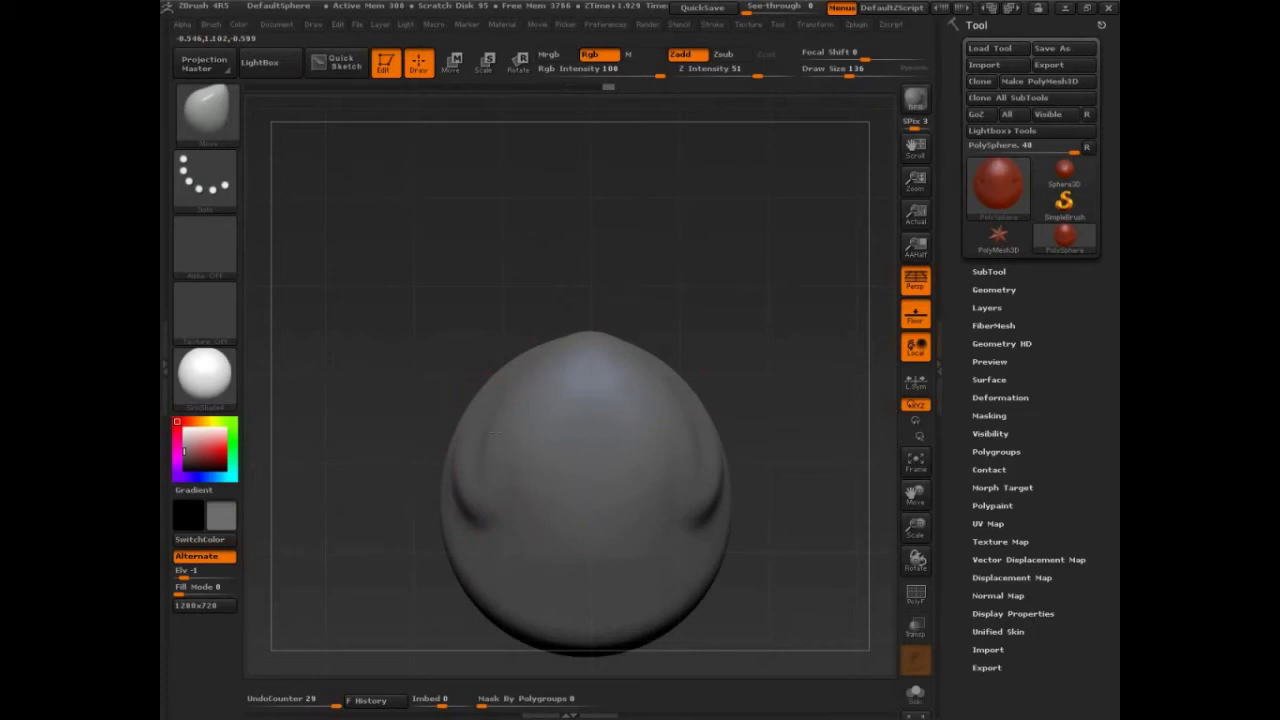
- Set the draw size to 82, pull the jaw contours inward on the underside of the head and smooth them
{"action": "key", "text": "bracketleft"}
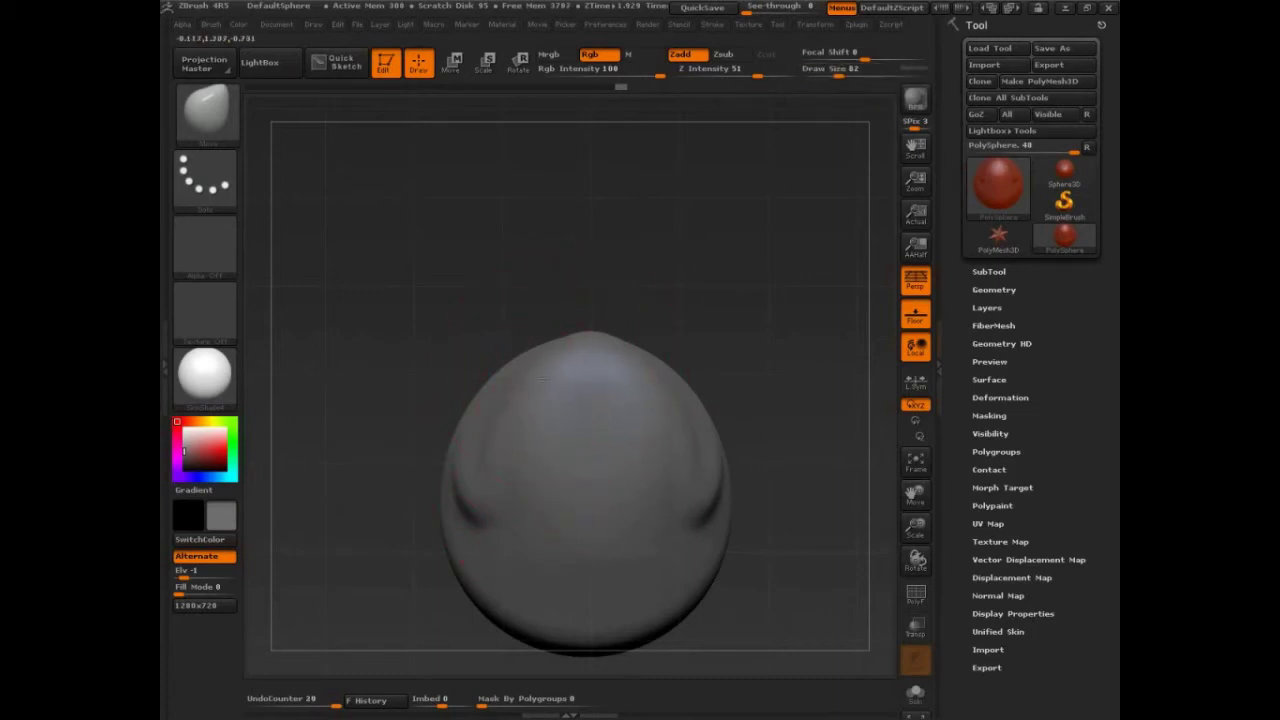
{"action": "left_click_drag", "start_coordinate": [513, 394], "coordinate": [489, 449]}
{"action": "mouse_move", "coordinate": [466, 505]}
{"action": "left_mouse_down"}
{"action": "mouse_move", "coordinate": [485, 510]}
{"action": "mouse_move", "coordinate": [494, 462]}
{"action": "mouse_move", "coordinate": [524, 446]}
{"action": "left_mouse_up"}
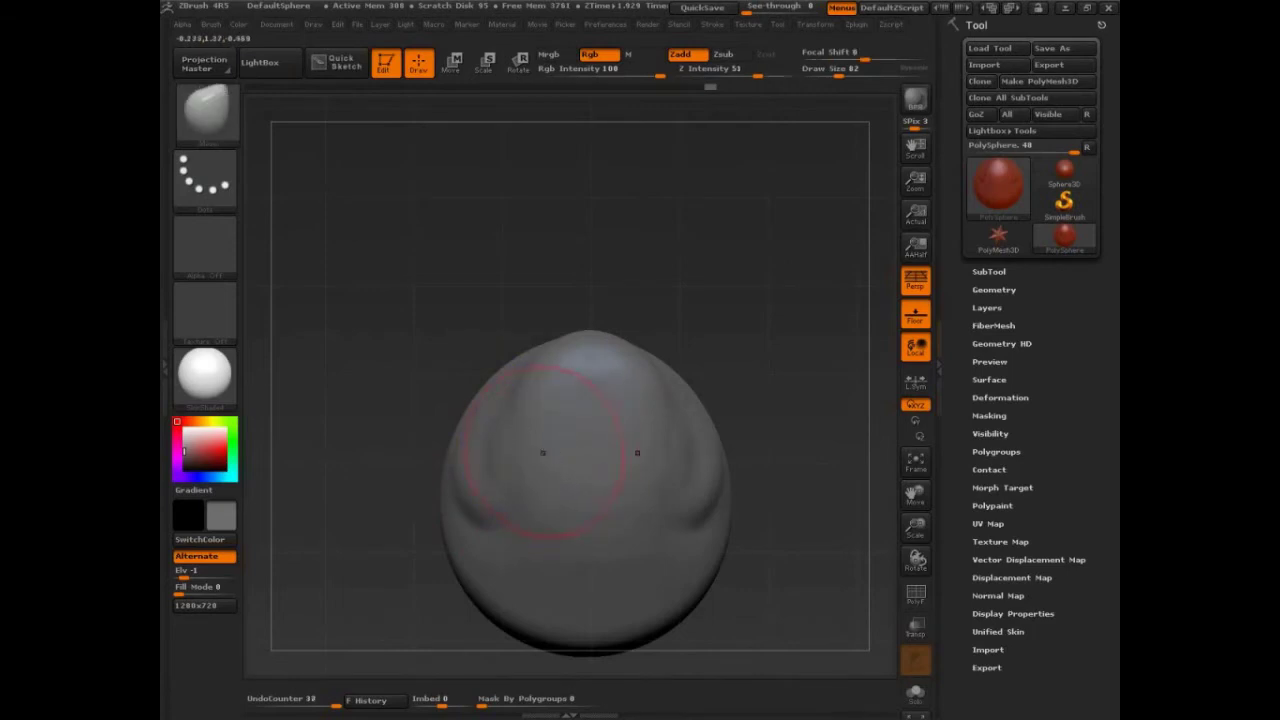
{"action": "left_click_drag", "start_coordinate": [500, 501], "coordinate": [490, 470], "text": "shift"}
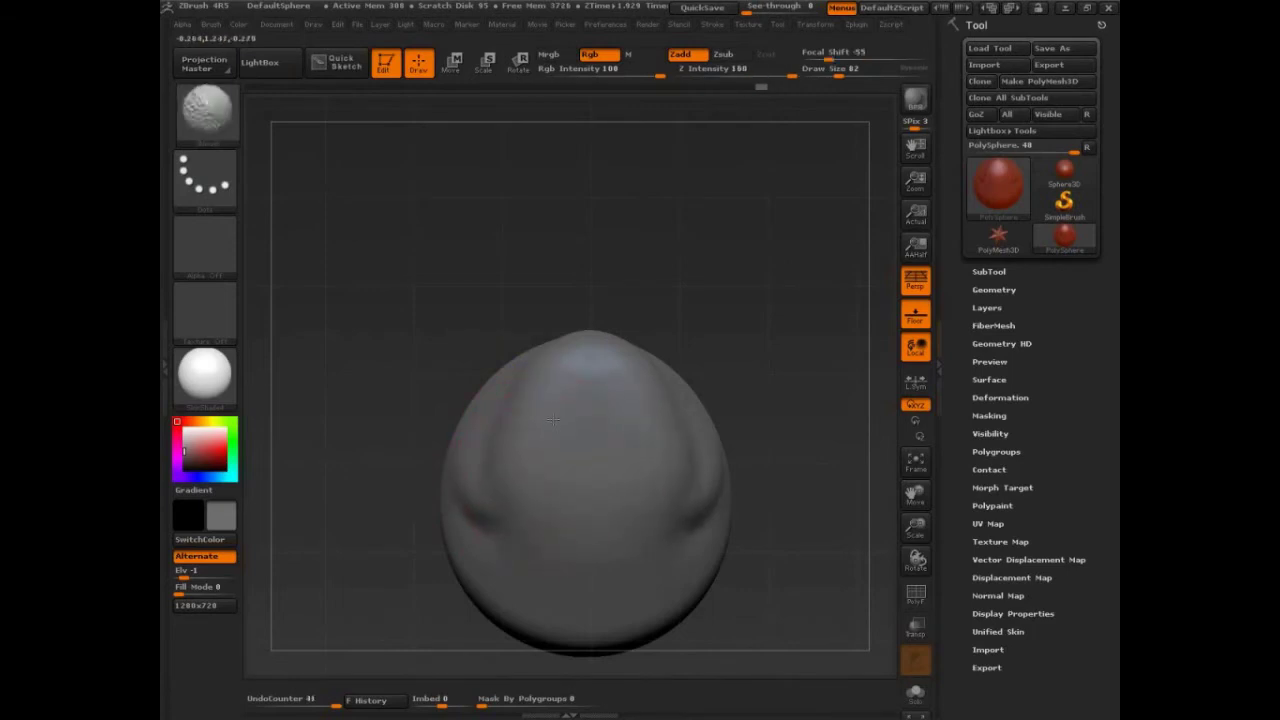
{"action": "left_click_drag", "start_coordinate": [560, 400], "coordinate": [586, 369], "text": "shift"}
- Rework and smooth the side of the jaw with the Move brush, enlarging the draw size to 150
{"action": "mouse_move", "coordinate": [765, 300]}
{"action": "left_mouse_down"}
{"action": "mouse_move", "coordinate": [779, 459]}
{"action": "mouse_move", "coordinate": [780, 437]}
{"action": "mouse_move", "coordinate": [694, 479]}
{"action": "left_mouse_up"}
{"action": "mouse_move", "coordinate": [562, 479]}
{"action": "left_mouse_down"}
{"action": "mouse_move", "coordinate": [586, 447]}
{"action": "mouse_move", "coordinate": [572, 491]}
{"action": "left_mouse_up"}
{"action": "left_click_drag", "start_coordinate": [672, 478], "coordinate": [604, 440]}
{"action": "key", "text": "s"}
{"action": "left_click_drag", "start_coordinate": [632, 430], "coordinate": [617, 420]}
{"action": "left_click_drag", "start_coordinate": [620, 424], "coordinate": [624, 432], "text": "shift"}
{"action": "left_click_drag", "start_coordinate": [712, 462], "coordinate": [660, 455]}
{"action": "key", "text": "s"}
{"action": "mouse_move", "coordinate": [636, 454]}
{"action": "left_mouse_down"}
{"action": "mouse_move", "coordinate": [648, 463]}
{"action": "mouse_move", "coordinate": [634, 451]}
{"action": "left_mouse_up"}
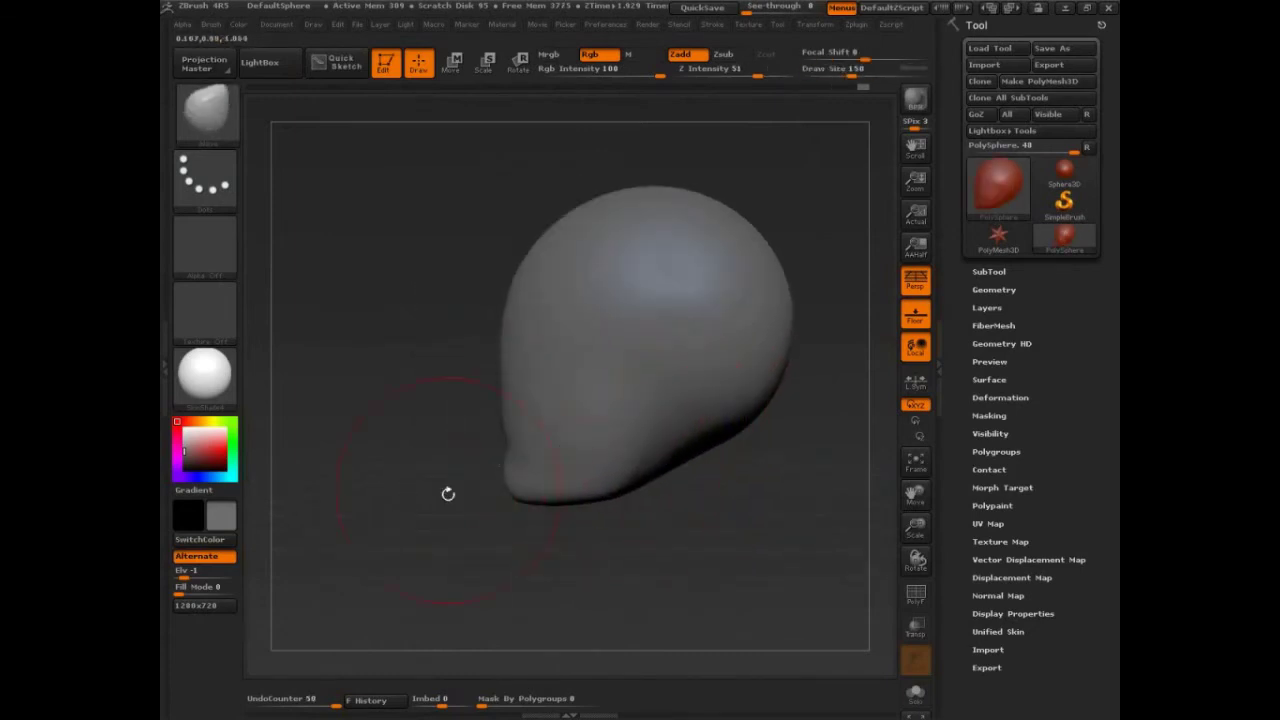
- Set the draw size to 131, adjust the side of the jaw in three-quarter view and smooth the cheek area
{"action": "mouse_move", "coordinate": [448, 494]}
{"action": "left_mouse_down"}
{"action": "mouse_move", "coordinate": [675, 460]}
{"action": "mouse_move", "coordinate": [420, 446]}
{"action": "left_mouse_up"}
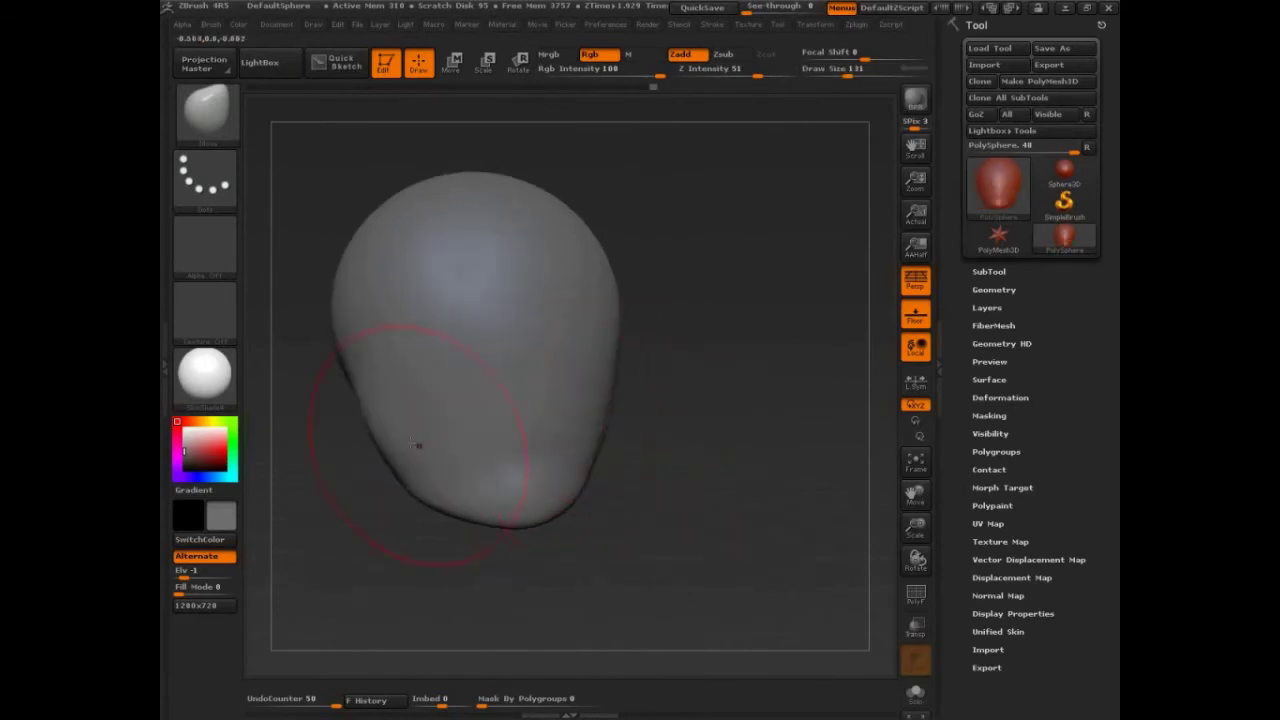
{"action": "left_click_drag", "start_coordinate": [674, 463], "coordinate": [486, 434]}
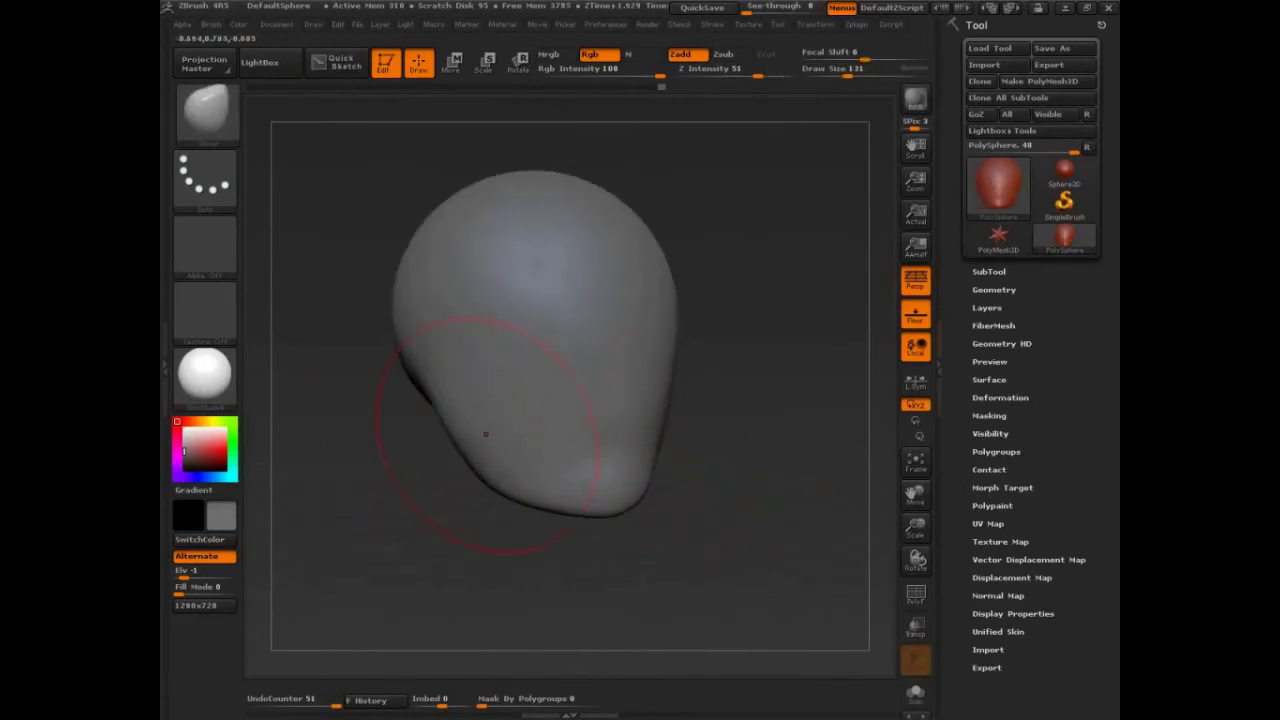
{"action": "key", "text": "shift"}
{"action": "key", "text": "shift"}
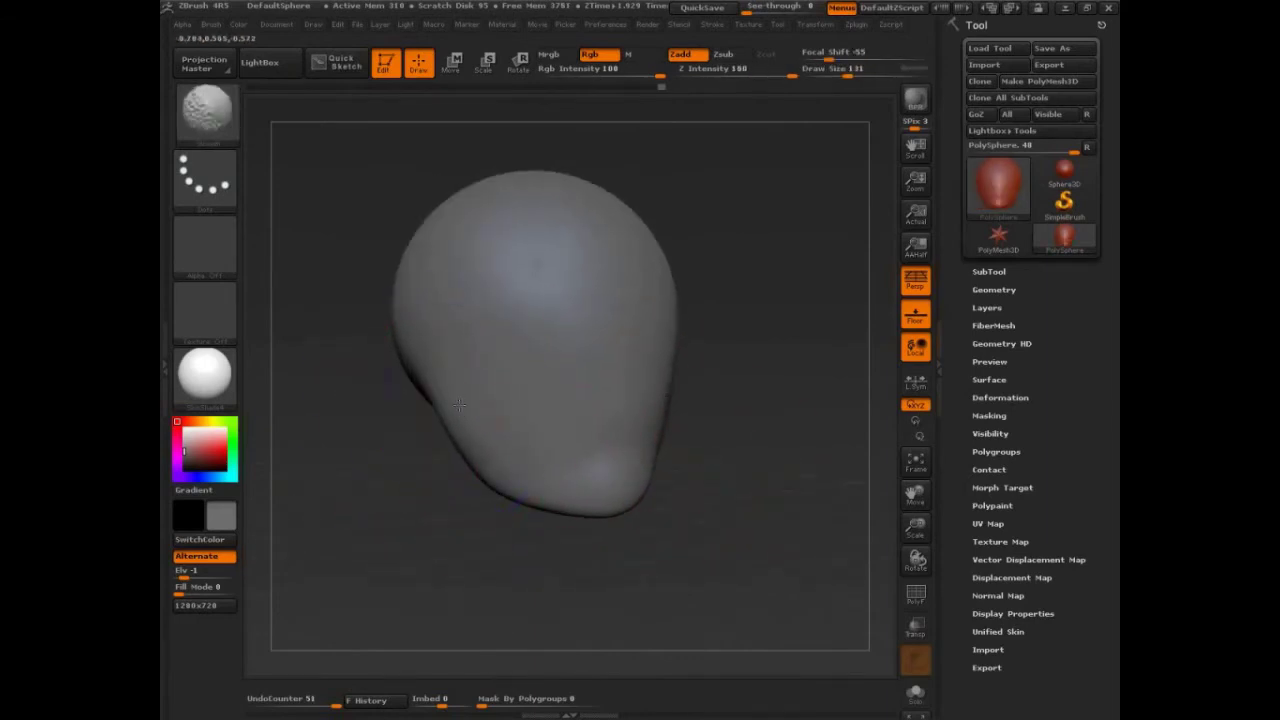
{"action": "mouse_move", "coordinate": [465, 397]}
{"action": "left_mouse_down", "text": "shift"}
{"action": "mouse_move", "coordinate": [580, 295]}
{"action": "mouse_move", "coordinate": [632, 373]}
{"action": "left_mouse_up", "text": "shift"}
- Refine the outline of the lower face and jaw with the Move brush, reducing the draw size to 50
{"action": "mouse_move", "coordinate": [768, 462]}
{"action": "left_mouse_down"}
{"action": "mouse_move", "coordinate": [722, 470]}
{"action": "mouse_move", "coordinate": [738, 505]}
{"action": "left_mouse_up"}
{"action": "left_click_drag", "start_coordinate": [702, 484], "coordinate": [753, 502]}
{"action": "mouse_move", "coordinate": [727, 477]}
{"action": "left_mouse_down"}
{"action": "mouse_move", "coordinate": [813, 440]}
{"action": "mouse_move", "coordinate": [739, 441]}
{"action": "left_mouse_up"}
{"action": "key", "text": "s"}
{"action": "key", "text": "s"}
{"action": "left_click_drag", "start_coordinate": [803, 521], "coordinate": [773, 450], "text": "alt"}
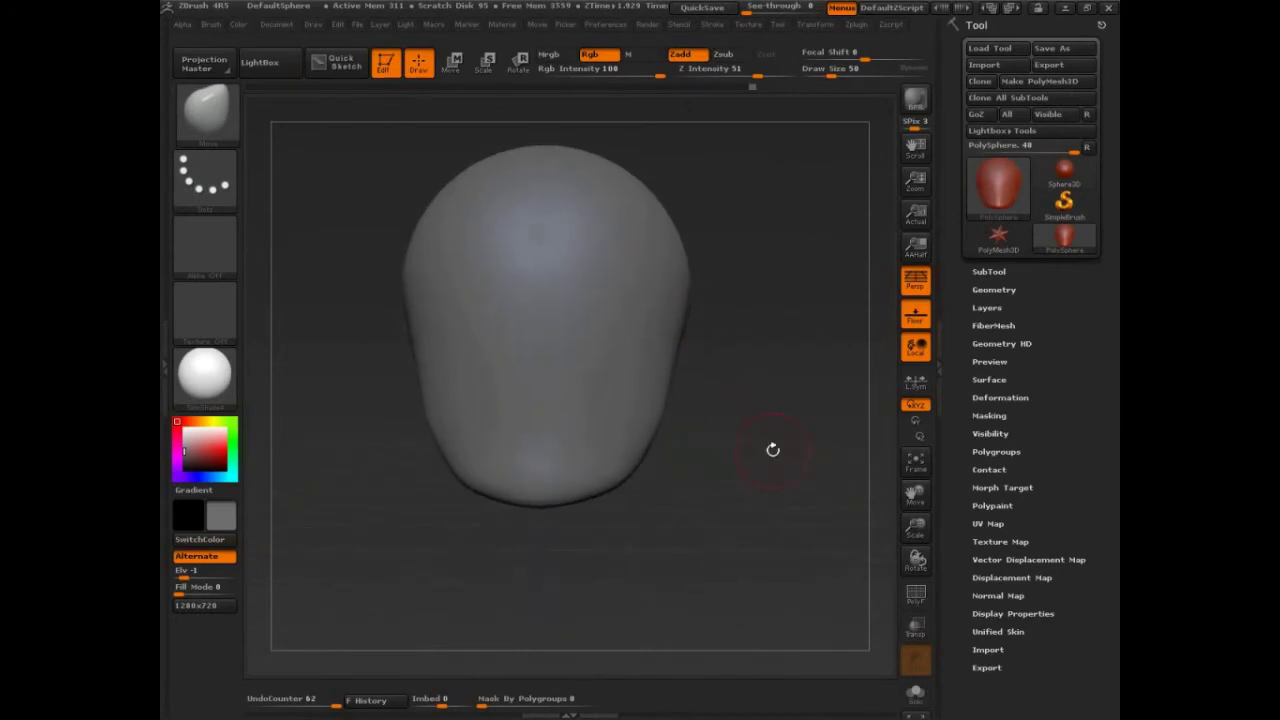
- Adjust the sides of the jaw from front and side views, raising the draw size to 118
{"action": "left_click_drag", "start_coordinate": [764, 480], "coordinate": [737, 484]}
{"action": "key", "text": "s"}
{"action": "mouse_move", "coordinate": [737, 483]}
{"action": "left_mouse_down"}
{"action": "mouse_move", "coordinate": [726, 483]}
{"action": "mouse_move", "coordinate": [749, 497]}
{"action": "mouse_move", "coordinate": [732, 478]}
{"action": "left_mouse_up"}
{"action": "key", "text": "s"}
{"action": "mouse_move", "coordinate": [732, 480]}
{"action": "left_mouse_down"}
{"action": "mouse_move", "coordinate": [693, 481]}
{"action": "mouse_move", "coordinate": [664, 446]}
{"action": "left_mouse_up"}
{"action": "left_click_drag", "start_coordinate": [738, 476], "coordinate": [646, 446]}
{"action": "key", "text": "s"}
{"action": "mouse_move", "coordinate": [488, 413]}
{"action": "left_mouse_down", "text": "alt"}
{"action": "mouse_move", "coordinate": [424, 551]}
{"action": "mouse_move", "coordinate": [380, 556]}
{"action": "left_mouse_up", "text": "alt"}
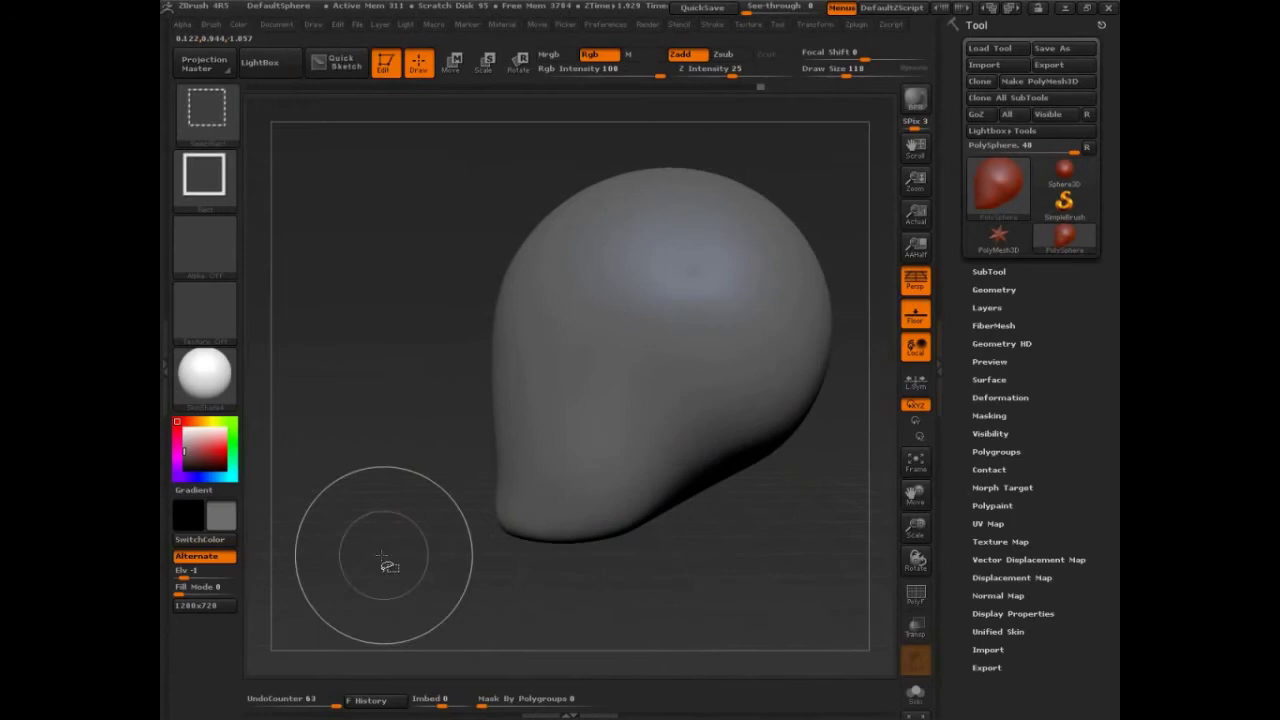
{"action": "mouse_move", "coordinate": [544, 330]}
{"action": "left_mouse_down", "text": "ctrl+shift"}
{"action": "mouse_move", "coordinate": [545, 388]}
{"action": "mouse_move", "coordinate": [612, 510]}
{"action": "left_mouse_up", "text": "ctrl+shift"}
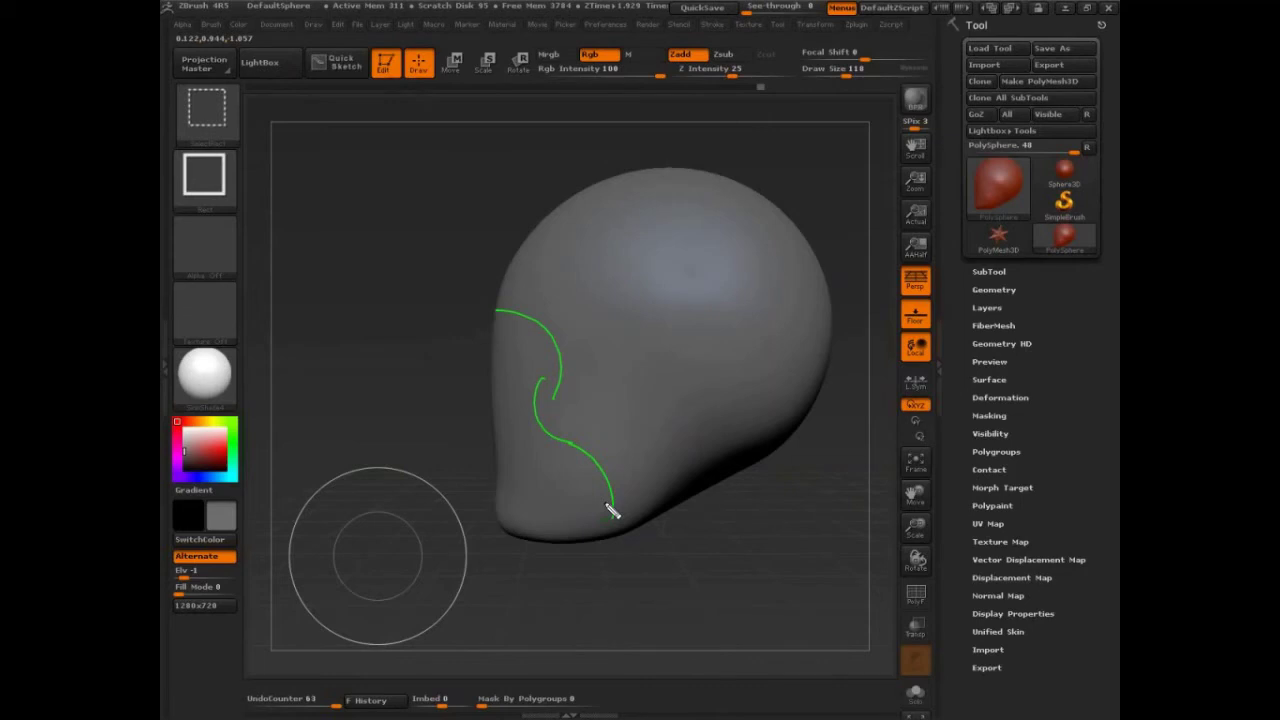
{"action": "mouse_move", "coordinate": [437, 564]}
{"action": "left_mouse_down"}
{"action": "mouse_move", "coordinate": [466, 568]}
{"action": "mouse_move", "coordinate": [440, 568]}
{"action": "left_mouse_up"}
{"action": "key", "text": "Escape"}
- Try pushing in the eye sockets and the hollows beside the mouth with the Move brush at draw size 93
{"action": "key", "text": "s"}
{"action": "left_click_drag", "start_coordinate": [491, 365], "coordinate": [450, 384]}
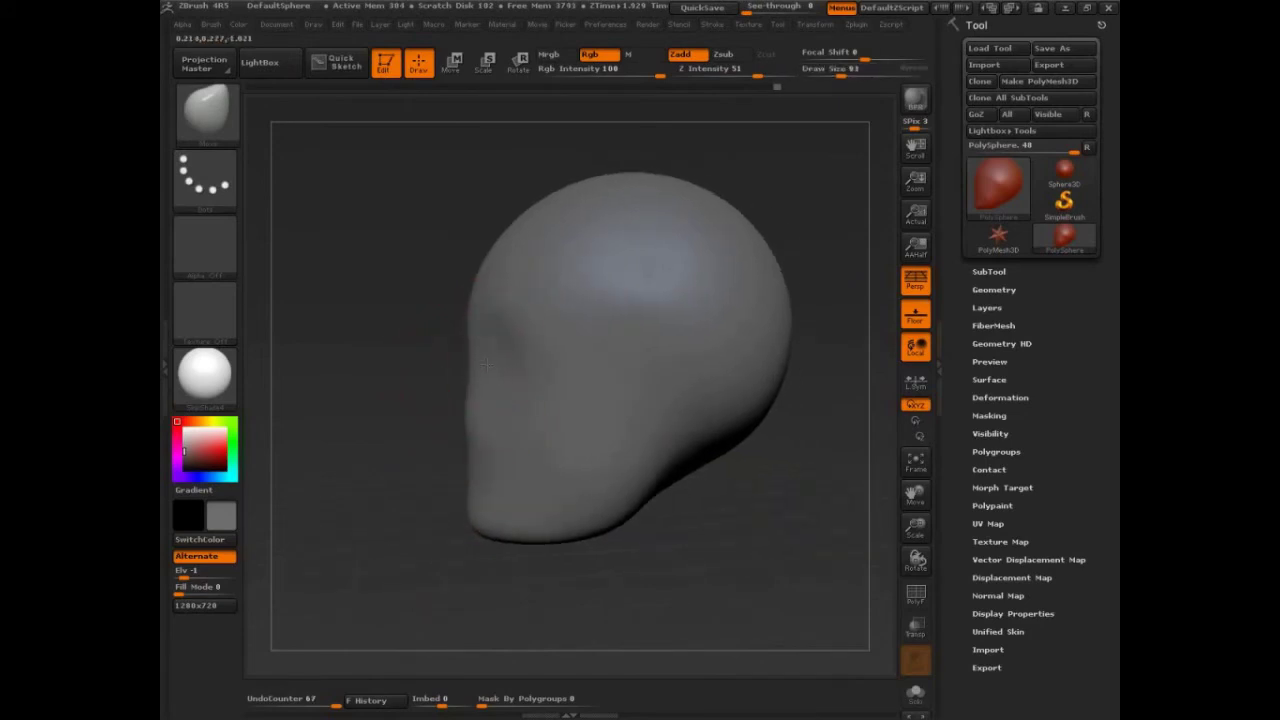
{"action": "left_click_drag", "start_coordinate": [400, 446], "coordinate": [514, 371]}
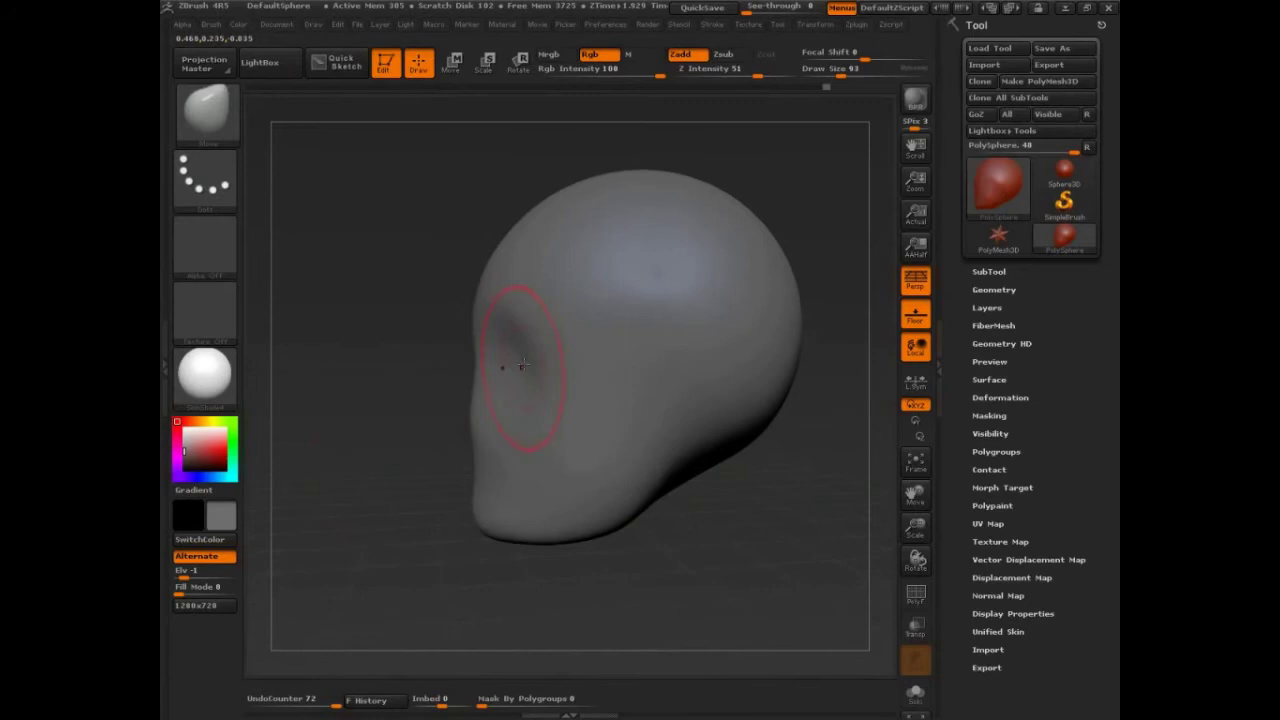
{"action": "left_click_drag", "start_coordinate": [536, 466], "coordinate": [540, 488]}
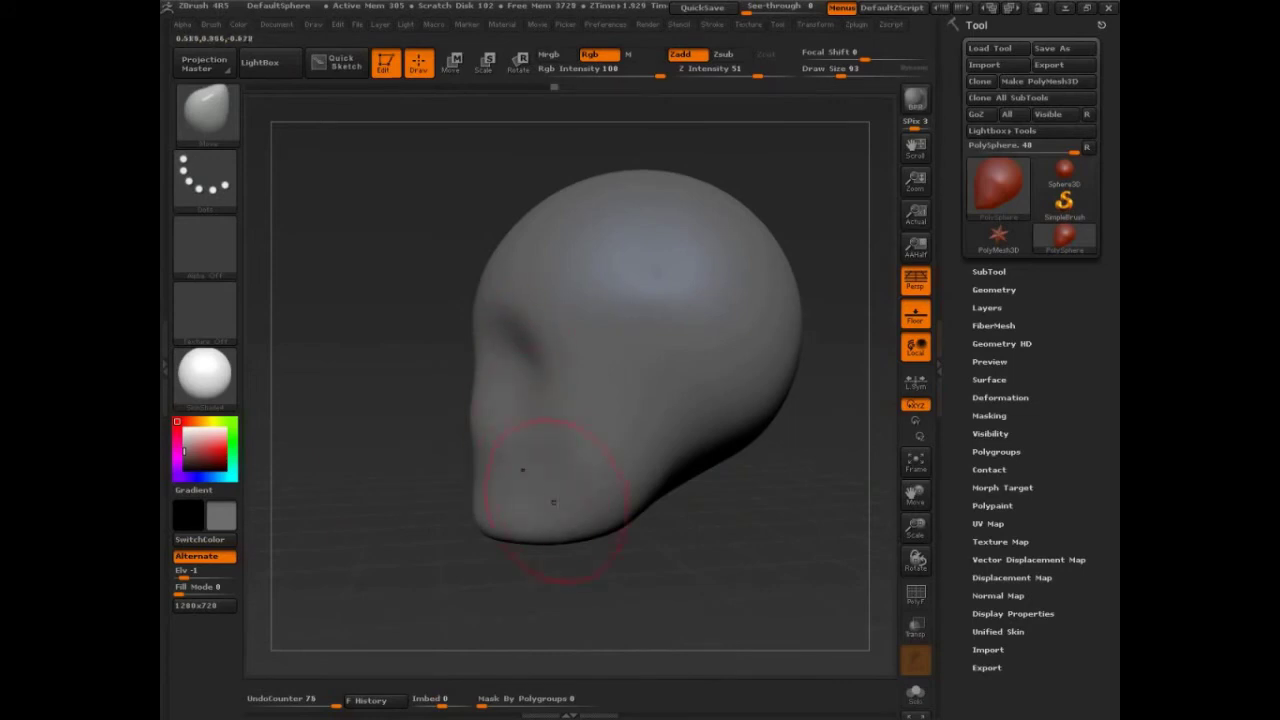
{"action": "left_click_drag", "start_coordinate": [560, 602], "coordinate": [600, 604]}
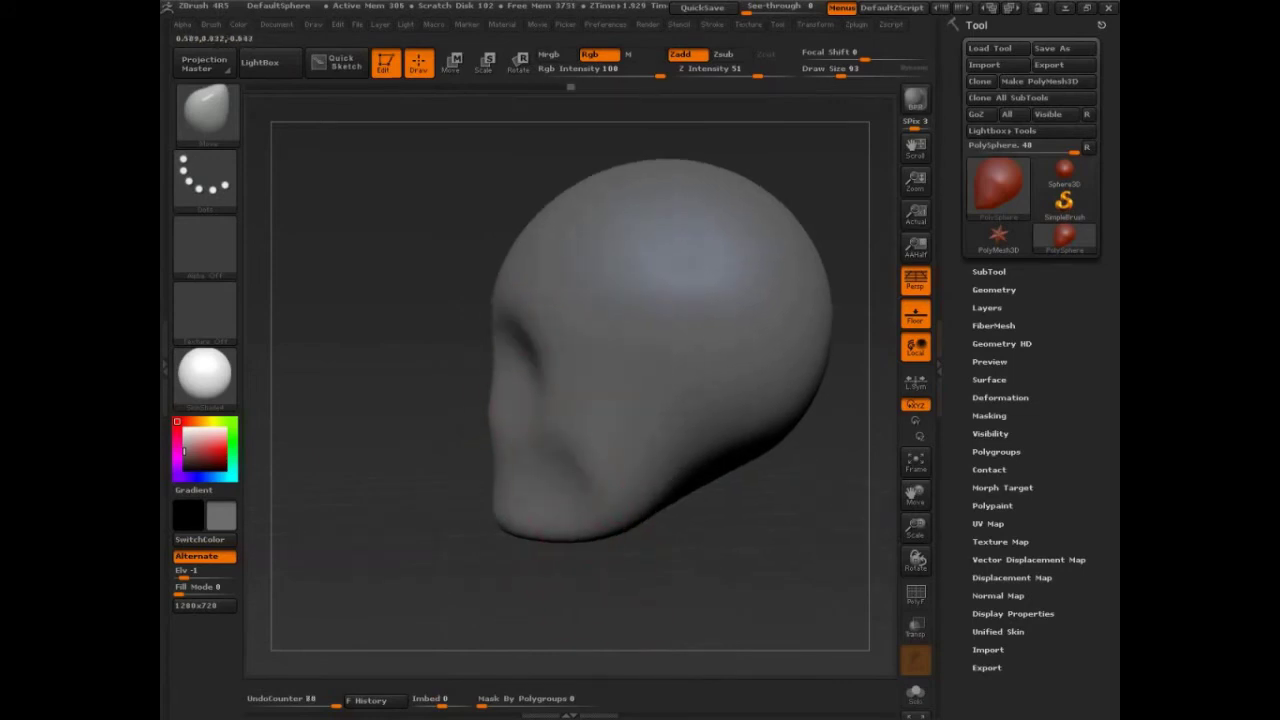
{"action": "right_click_drag", "start_coordinate": [536, 389], "coordinate": [491, 349]}
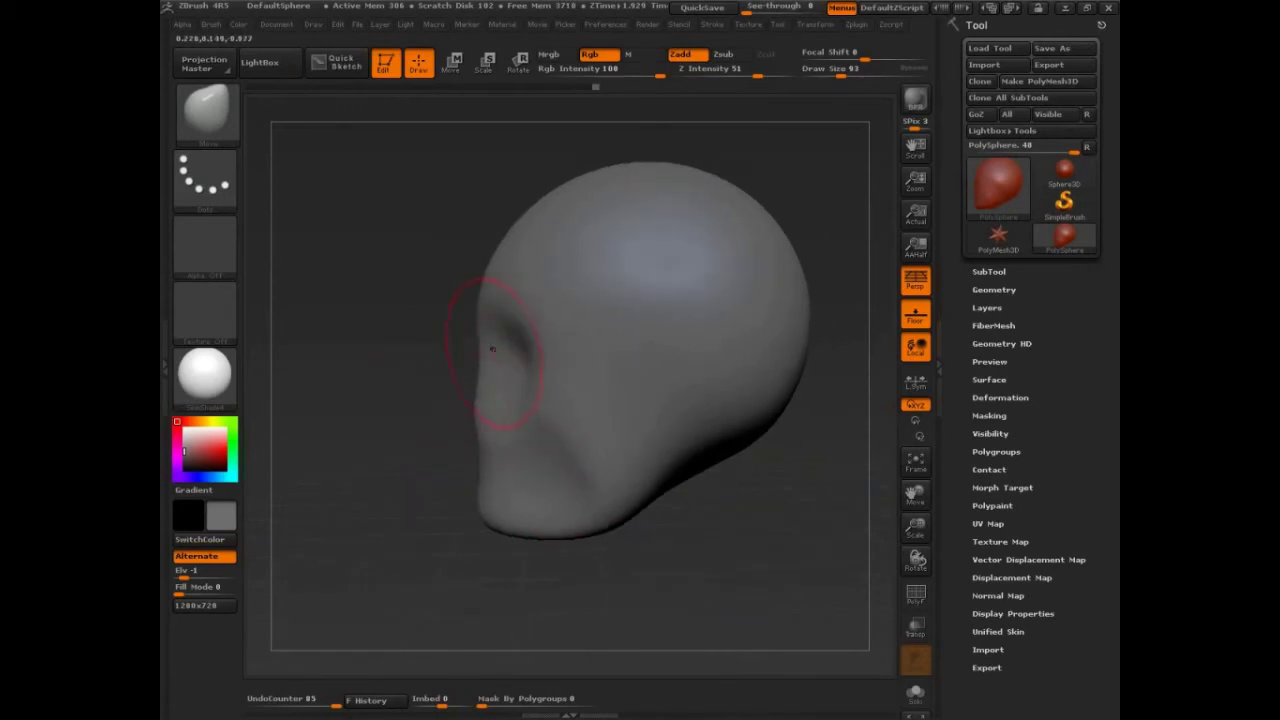
- Try shaping the nose and cheekbones at draw sizes 82 and 62, and roll the undo history back to the featureless head
{"action": "key", "text": "s"}
{"action": "mouse_move", "coordinate": [491, 350]}
{"action": "left_mouse_down"}
{"action": "mouse_move", "coordinate": [489, 374]}
{"action": "mouse_move", "coordinate": [465, 395]}
{"action": "left_mouse_up"}
{"action": "mouse_move", "coordinate": [475, 438]}
{"action": "left_mouse_down"}
{"action": "mouse_move", "coordinate": [567, 470]}
{"action": "mouse_move", "coordinate": [694, 489]}
{"action": "mouse_move", "coordinate": [764, 472]}
{"action": "left_mouse_up"}
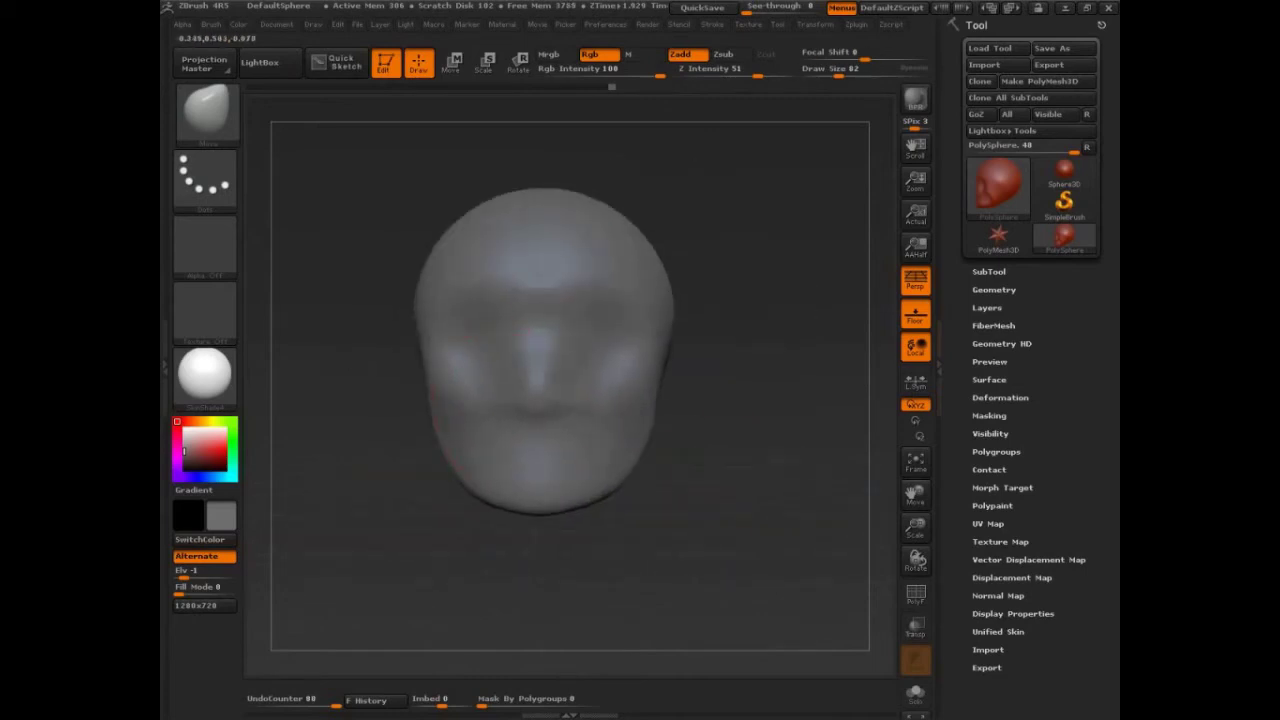
{"action": "left_click_drag", "start_coordinate": [508, 408], "coordinate": [516, 404]}
{"action": "left_click_drag", "start_coordinate": [588, 352], "coordinate": [570, 336]}
{"action": "key", "text": "bracketleft"}
{"action": "key", "text": "bracketleft"}
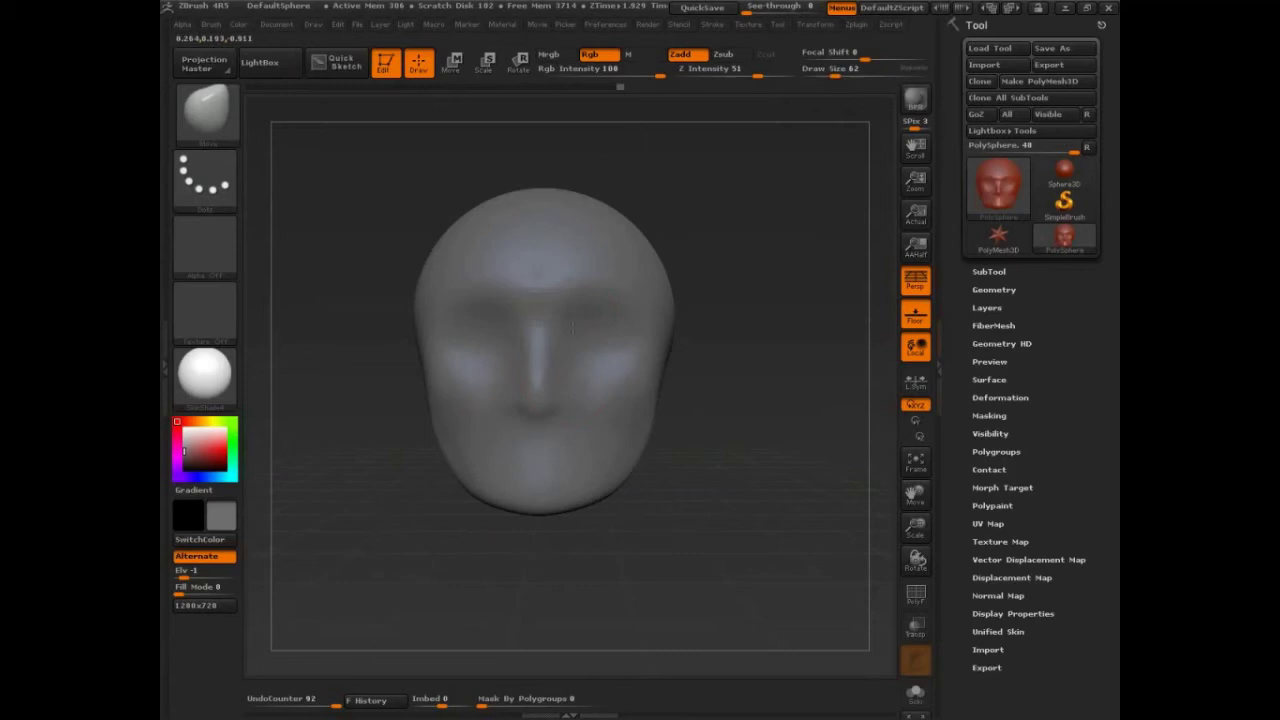
{"action": "left_click_drag", "start_coordinate": [708, 422], "coordinate": [740, 466]}
{"action": "left_click_drag", "start_coordinate": [720, 423], "coordinate": [733, 436]}
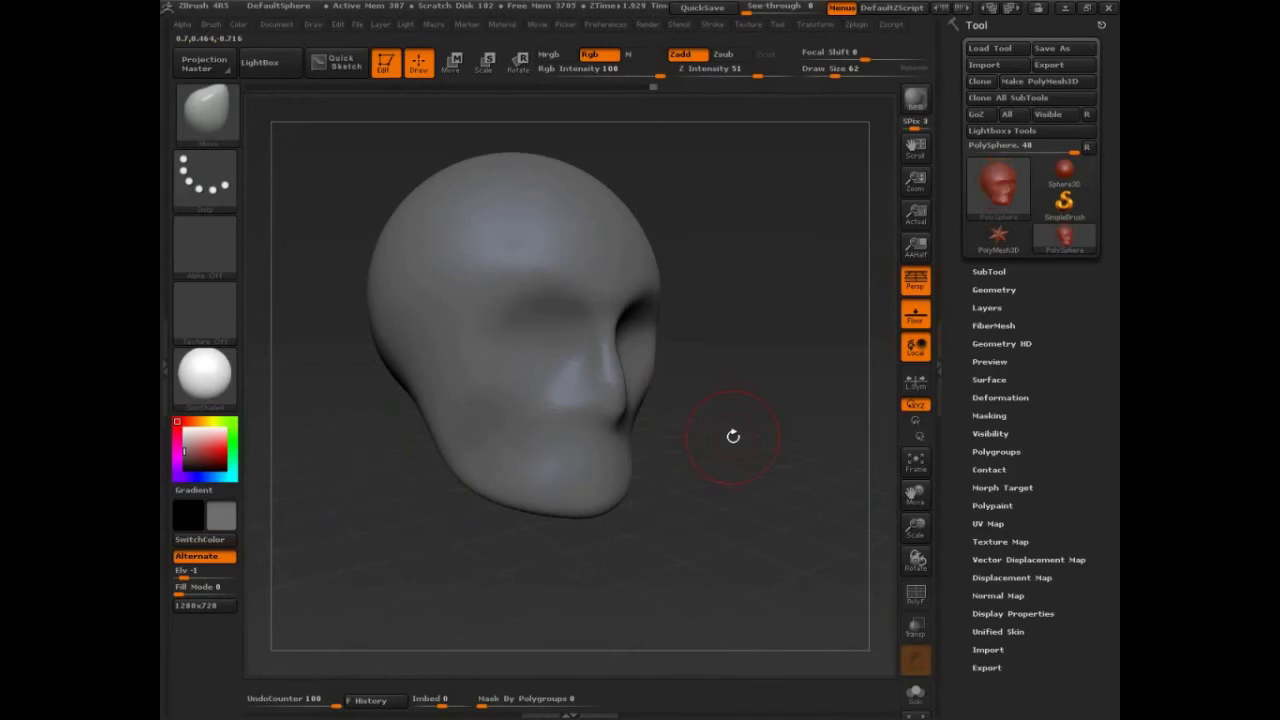
{"action": "left_click_drag", "start_coordinate": [652, 88], "coordinate": [491, 92]}
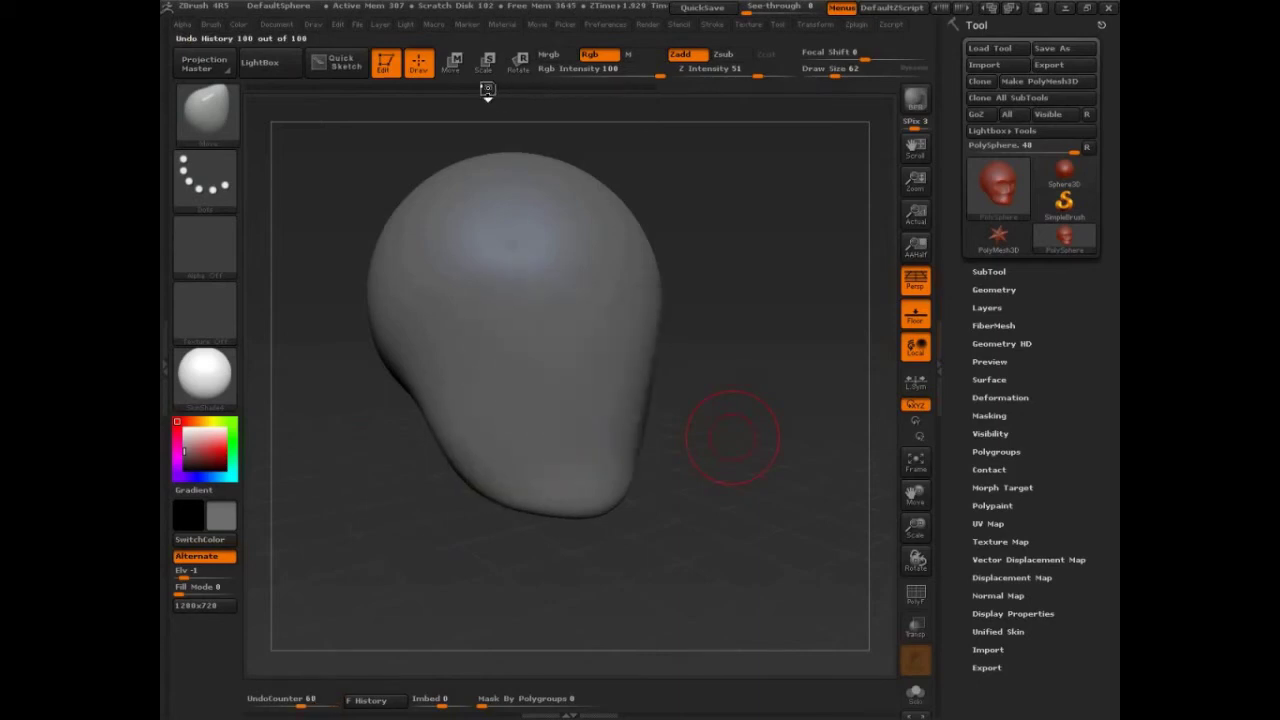
- Set the draw size to 109 and refine the jaw sides from the front, accepting removal of the newer undo history entries
{"action": "mouse_move", "coordinate": [774, 408]}
{"action": "left_mouse_down", "text": "shift"}
{"action": "mouse_move", "coordinate": [827, 410]}
{"action": "mouse_move", "coordinate": [638, 411]}
{"action": "mouse_move", "coordinate": [652, 418]}
{"action": "left_mouse_up", "text": "shift"}
{"action": "key", "text": "s"}
{"action": "left_click_drag", "start_coordinate": [672, 445], "coordinate": [717, 443], "text": "alt"}
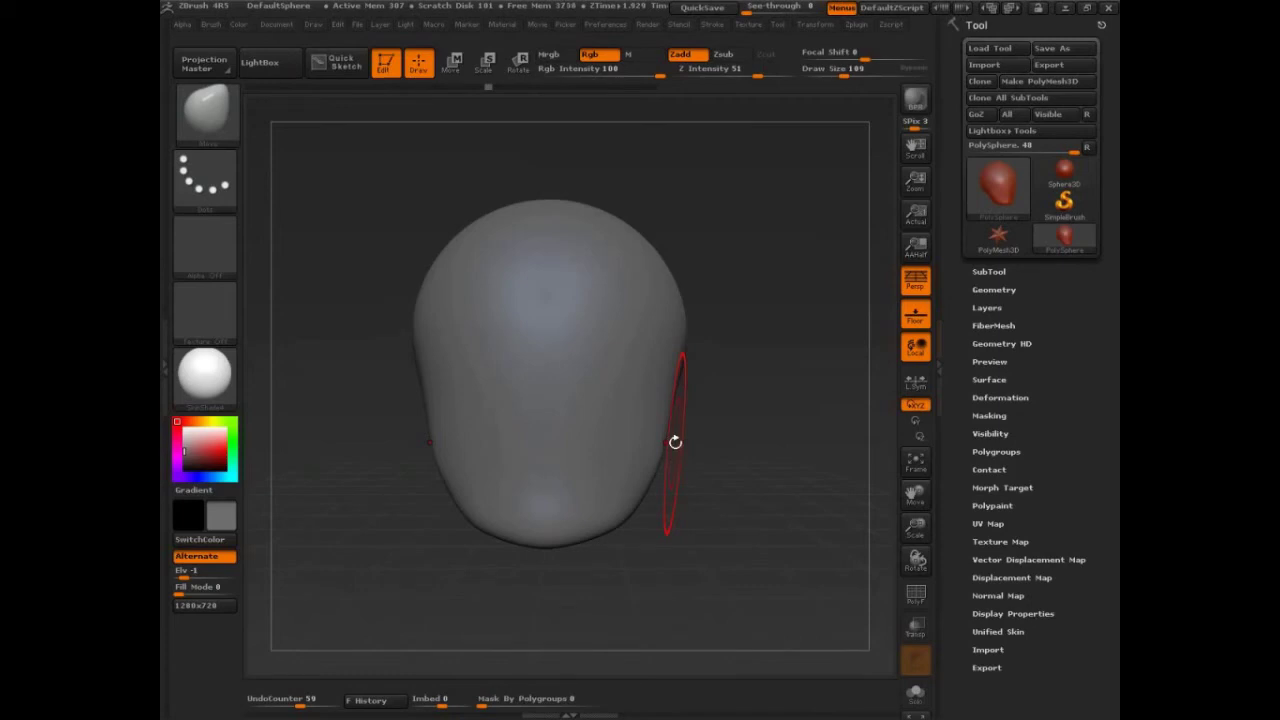
{"action": "left_click_drag", "start_coordinate": [675, 441], "coordinate": [667, 454]}
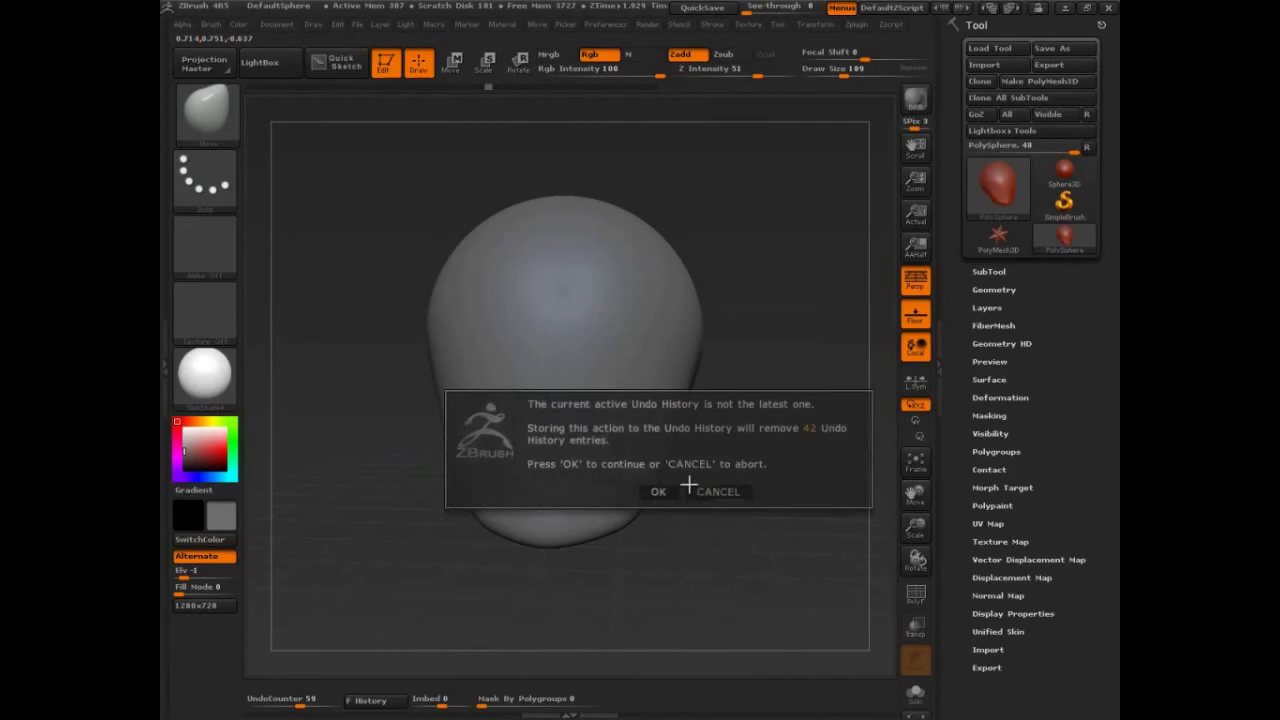
{"action": "left_click", "coordinate": [660, 490]}
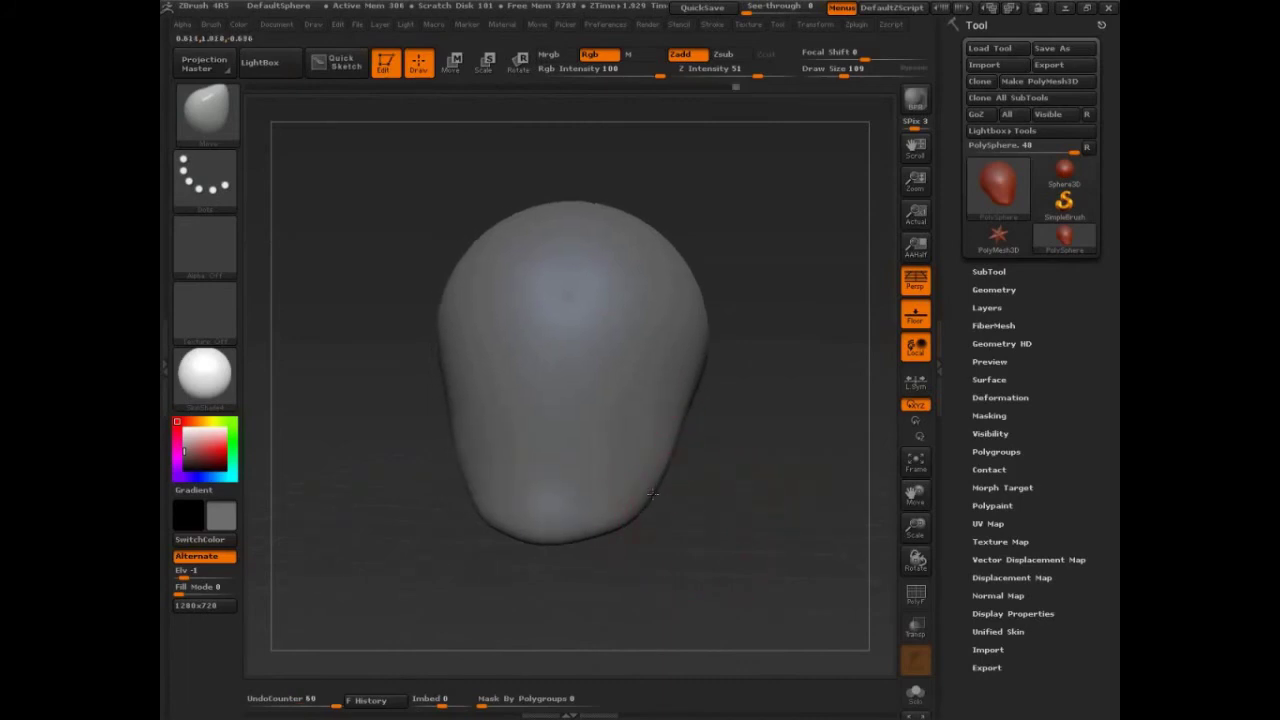
{"action": "mouse_move", "coordinate": [652, 494]}
{"action": "left_mouse_down"}
{"action": "mouse_move", "coordinate": [660, 502]}
{"action": "mouse_move", "coordinate": [690, 480]}
{"action": "mouse_move", "coordinate": [690, 451]}
{"action": "mouse_move", "coordinate": [650, 420]}
{"action": "left_mouse_up"}
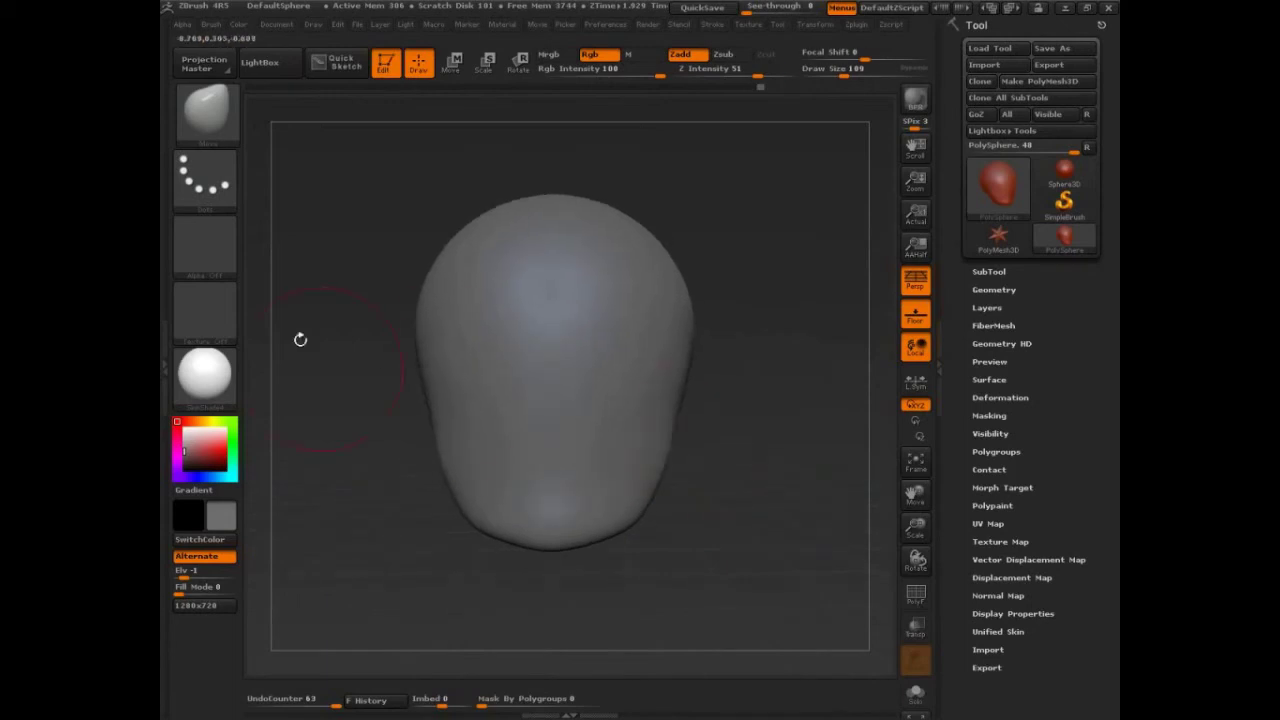
- Switch to the ClayBuildup brush, set the draw size to 68 and start carving the eye sockets
{"action": "left_click", "coordinate": [205, 118]}
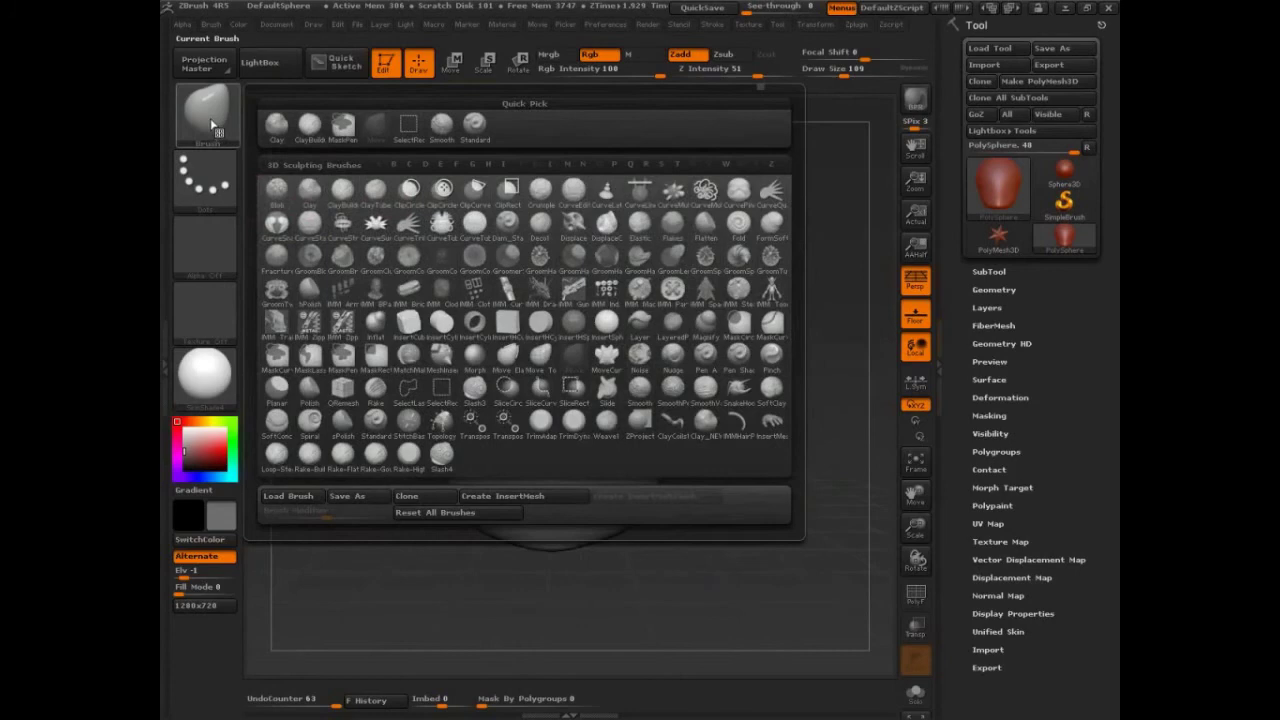
{"action": "left_click", "coordinate": [216, 126]}
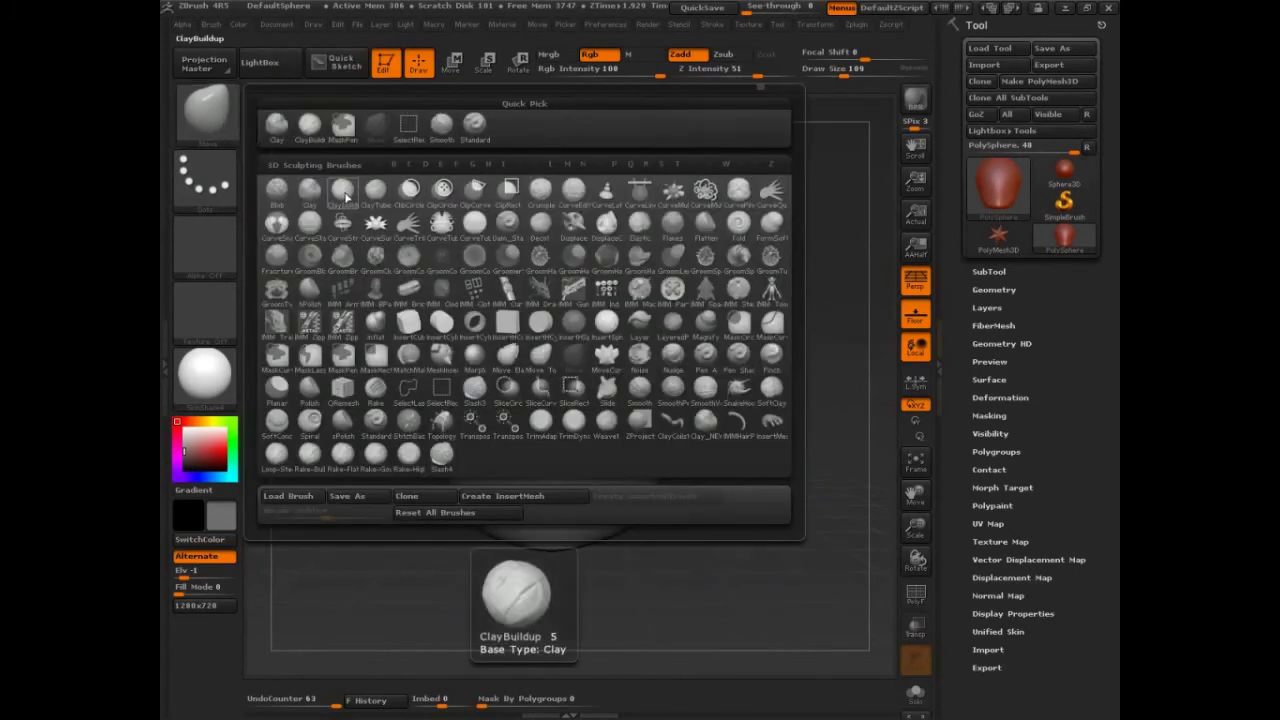
{"action": "left_click", "coordinate": [345, 192]}
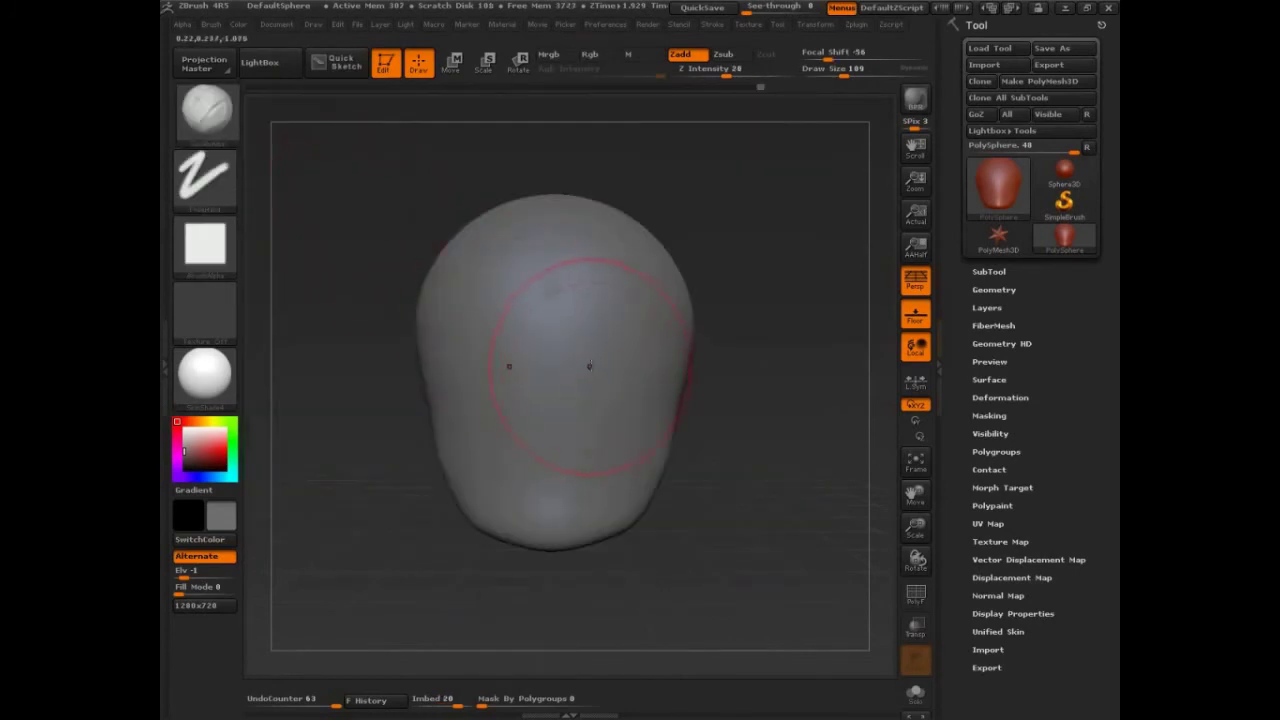
{"action": "key", "text": "s"}
{"action": "left_click_drag", "start_coordinate": [589, 366], "coordinate": [583, 366]}
{"action": "mouse_move", "coordinate": [812, 445]}
{"action": "left_mouse_down"}
{"action": "mouse_move", "coordinate": [773, 443]}
{"action": "mouse_move", "coordinate": [788, 432]}
{"action": "left_mouse_up"}
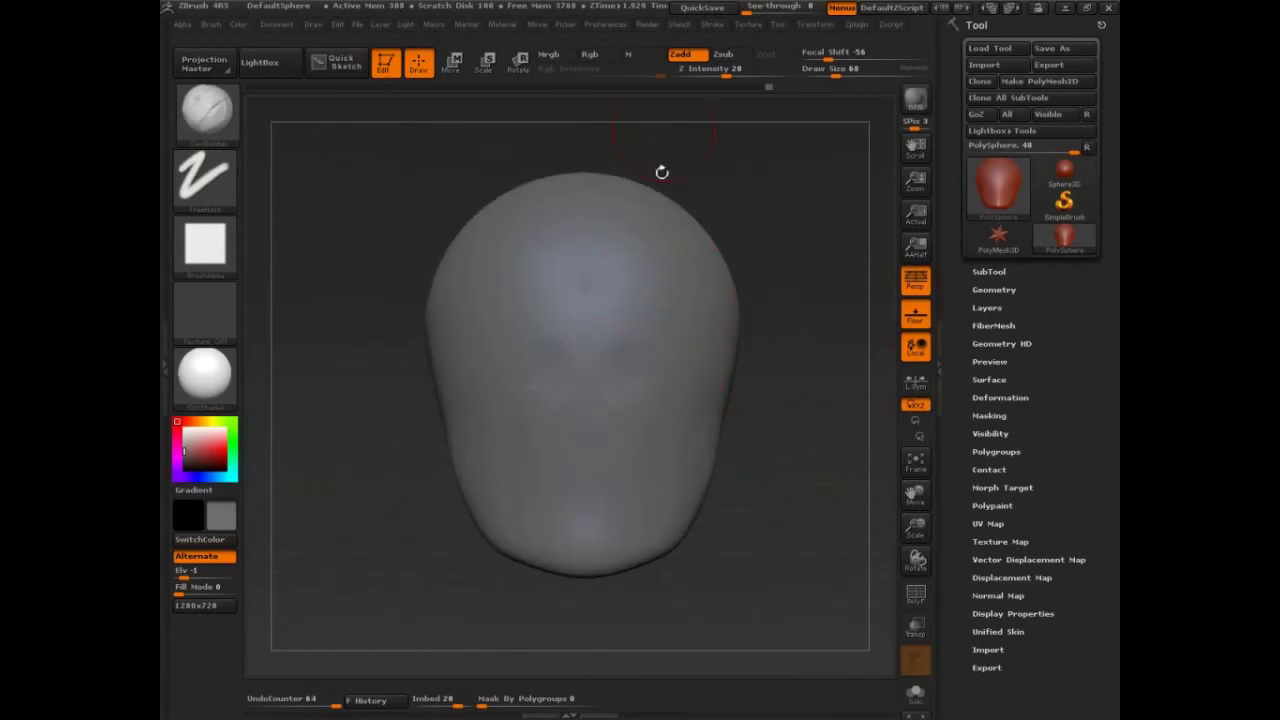
{"action": "mouse_move", "coordinate": [632, 366]}
{"action": "left_mouse_down", "text": "alt"}
{"action": "mouse_move", "coordinate": [625, 379]}
{"action": "mouse_move", "coordinate": [655, 383]}
{"action": "mouse_move", "coordinate": [664, 359]}
{"action": "mouse_move", "coordinate": [622, 354]}
{"action": "left_mouse_up", "text": "alt"}
{"action": "mouse_move", "coordinate": [622, 354]}
{"action": "left_mouse_down", "text": "alt"}
{"action": "mouse_move", "coordinate": [669, 369]}
{"action": "mouse_move", "coordinate": [628, 352]}
{"action": "left_mouse_up", "text": "alt"}
- Deepen the eye sockets and carve down both sides of the nose with ClayBuildup strokes
{"action": "mouse_move", "coordinate": [811, 432]}
{"action": "left_mouse_down"}
{"action": "mouse_move", "coordinate": [457, 486]}
{"action": "mouse_move", "coordinate": [522, 477]}
{"action": "mouse_move", "coordinate": [471, 466]}
{"action": "left_mouse_up"}
{"action": "mouse_move", "coordinate": [609, 385]}
{"action": "left_mouse_down", "text": "alt"}
{"action": "mouse_move", "coordinate": [608, 371]}
{"action": "mouse_move", "coordinate": [580, 428]}
{"action": "left_mouse_up", "text": "alt"}
{"action": "left_click_drag", "start_coordinate": [451, 471], "coordinate": [826, 466]}
{"action": "left_click_drag", "start_coordinate": [531, 374], "coordinate": [536, 436]}
{"action": "left_click_drag", "start_coordinate": [577, 364], "coordinate": [577, 416]}
{"action": "mouse_move", "coordinate": [545, 436]}
{"action": "left_mouse_down"}
{"action": "mouse_move", "coordinate": [600, 438]}
{"action": "mouse_move", "coordinate": [604, 404]}
{"action": "left_mouse_up"}
{"action": "mouse_move", "coordinate": [576, 398]}
{"action": "left_mouse_down"}
{"action": "mouse_move", "coordinate": [602, 400]}
{"action": "mouse_move", "coordinate": [552, 406]}
{"action": "mouse_move", "coordinate": [596, 356]}
{"action": "mouse_move", "coordinate": [545, 288]}
{"action": "mouse_move", "coordinate": [520, 338]}
{"action": "left_mouse_up"}
{"action": "mouse_move", "coordinate": [514, 342]}
{"action": "left_mouse_down"}
{"action": "mouse_move", "coordinate": [540, 336]}
{"action": "mouse_move", "coordinate": [530, 376]}
{"action": "mouse_move", "coordinate": [546, 411]}
{"action": "mouse_move", "coordinate": [522, 424]}
{"action": "left_mouse_up"}
{"action": "left_click_drag", "start_coordinate": [498, 376], "coordinate": [532, 446]}
- Refine the brow and the area around the nose with ClayBuildup, and smooth the center of the face
{"action": "mouse_move", "coordinate": [562, 362]}
{"action": "left_mouse_down"}
{"action": "mouse_move", "coordinate": [570, 428]}
{"action": "mouse_move", "coordinate": [600, 470]}
{"action": "mouse_move", "coordinate": [590, 520]}
{"action": "mouse_move", "coordinate": [507, 376]}
{"action": "left_mouse_up"}
{"action": "left_click_drag", "start_coordinate": [418, 532], "coordinate": [560, 526]}
{"action": "mouse_move", "coordinate": [525, 322]}
{"action": "left_mouse_down"}
{"action": "mouse_move", "coordinate": [556, 348]}
{"action": "mouse_move", "coordinate": [542, 294]}
{"action": "left_mouse_up"}
{"action": "mouse_move", "coordinate": [663, 356]}
{"action": "left_mouse_down"}
{"action": "mouse_move", "coordinate": [612, 340]}
{"action": "mouse_move", "coordinate": [606, 396]}
{"action": "mouse_move", "coordinate": [572, 401]}
{"action": "left_mouse_up"}
{"action": "mouse_move", "coordinate": [729, 415]}
{"action": "left_mouse_down"}
{"action": "mouse_move", "coordinate": [520, 440]}
{"action": "mouse_move", "coordinate": [558, 412]}
{"action": "mouse_move", "coordinate": [474, 329]}
{"action": "left_mouse_up"}
{"action": "left_click_drag", "start_coordinate": [584, 300], "coordinate": [580, 378], "text": "shift"}
{"action": "left_click_drag", "start_coordinate": [566, 388], "coordinate": [568, 342], "text": "shift"}
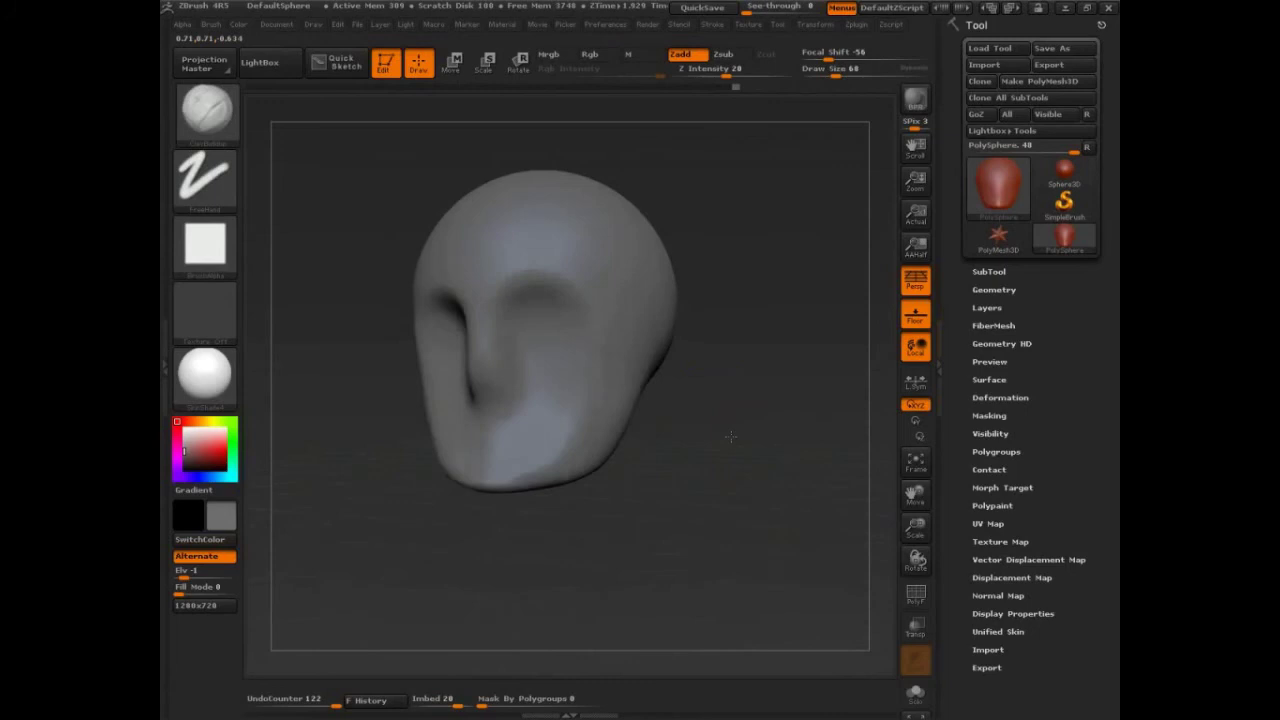
- Shape the cheeks and build up the temples and forehead above the brow with ClayBuildup strokes
{"action": "left_click_drag", "start_coordinate": [730, 436], "coordinate": [491, 332]}
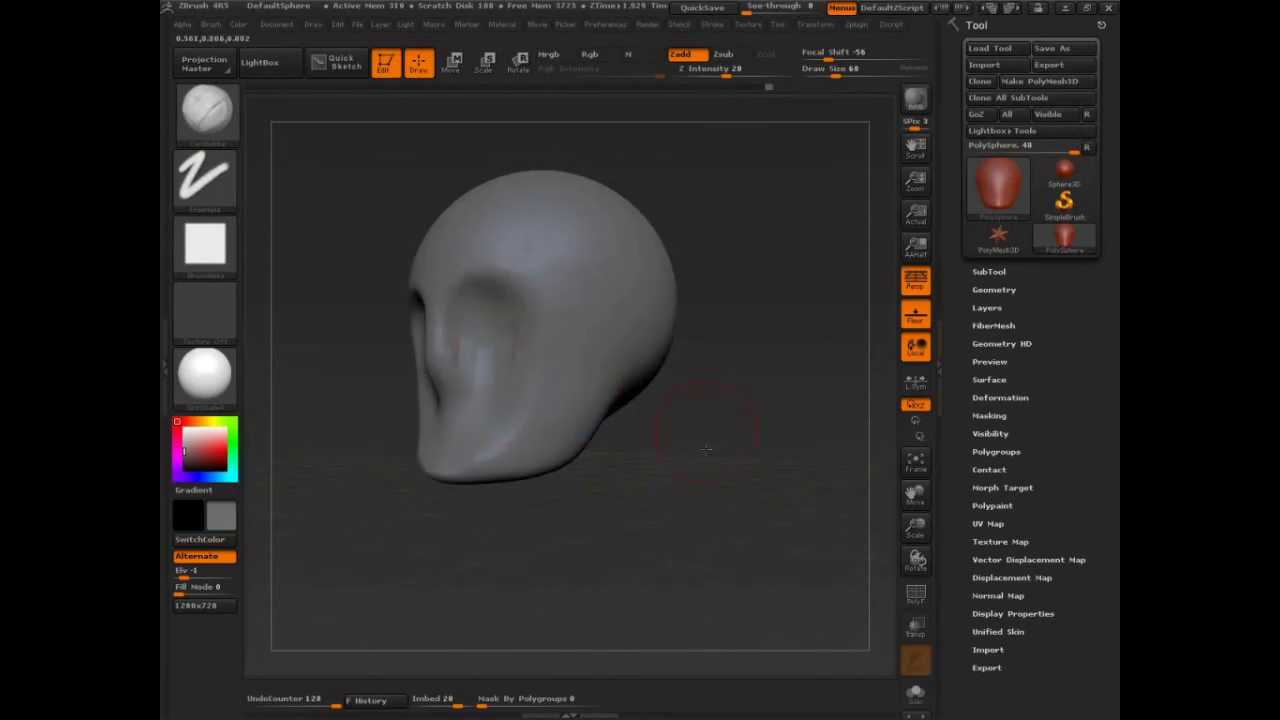
{"action": "left_click_drag", "start_coordinate": [655, 425], "coordinate": [680, 469], "text": "alt"}
{"action": "mouse_move", "coordinate": [565, 340]}
{"action": "left_mouse_down"}
{"action": "mouse_move", "coordinate": [574, 252]}
{"action": "mouse_move", "coordinate": [532, 229]}
{"action": "left_mouse_up"}
{"action": "left_click_drag", "start_coordinate": [700, 245], "coordinate": [791, 333]}
{"action": "left_click_drag", "start_coordinate": [430, 285], "coordinate": [452, 375]}
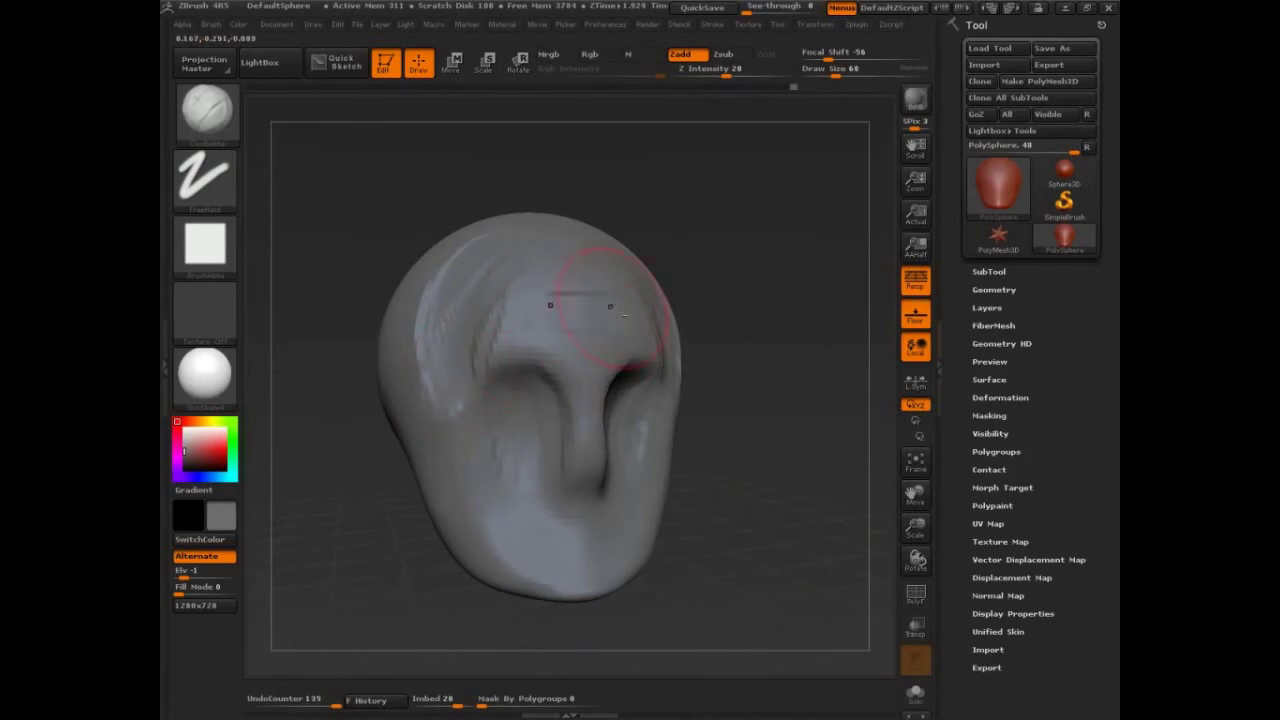
{"action": "left_click_drag", "start_coordinate": [620, 313], "coordinate": [547, 338]}
- Add ClayBuildup strokes along the lower cheek, jaw and chin
{"action": "left_click_drag", "start_coordinate": [688, 555], "coordinate": [710, 411], "text": "alt"}
{"action": "left_click_drag", "start_coordinate": [533, 424], "coordinate": [505, 383]}
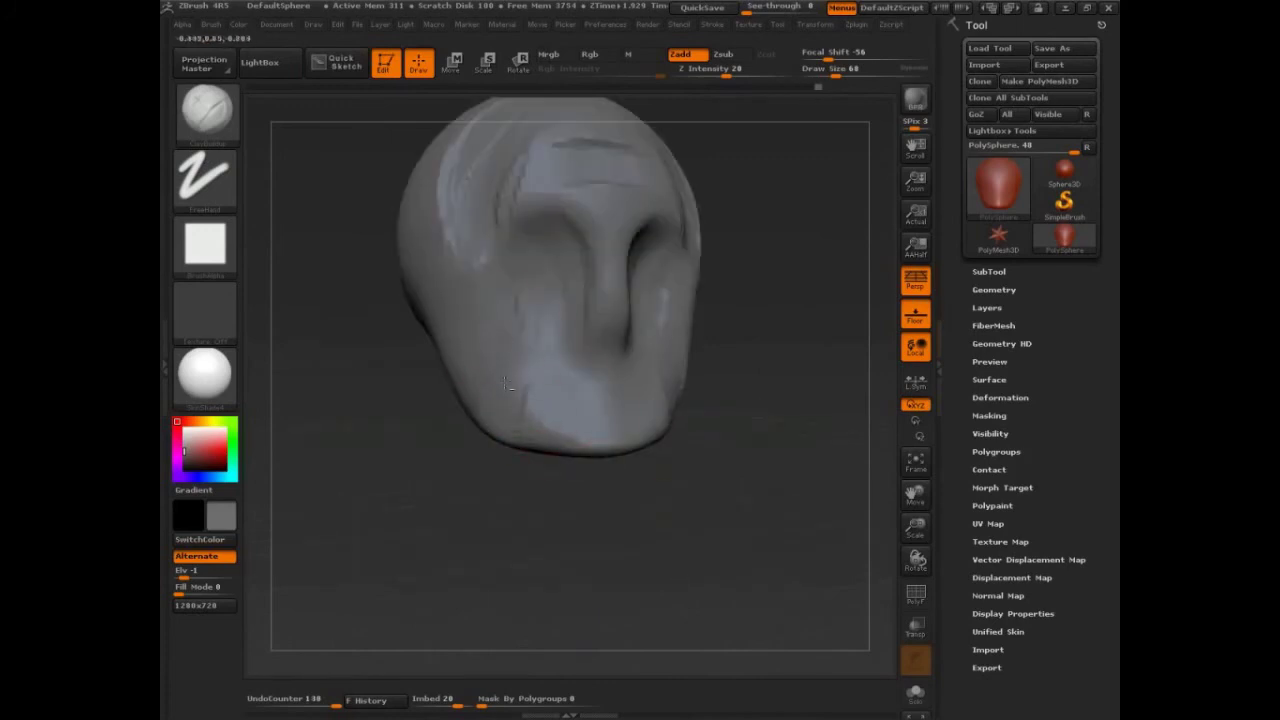
{"action": "mouse_move", "coordinate": [518, 436]}
{"action": "left_mouse_down"}
{"action": "mouse_move", "coordinate": [594, 413]}
{"action": "mouse_move", "coordinate": [580, 368]}
{"action": "mouse_move", "coordinate": [622, 358]}
{"action": "mouse_move", "coordinate": [575, 402]}
{"action": "mouse_move", "coordinate": [628, 410]}
{"action": "left_mouse_up"}
{"action": "mouse_move", "coordinate": [552, 400]}
{"action": "left_mouse_down"}
{"action": "mouse_move", "coordinate": [544, 371]}
{"action": "mouse_move", "coordinate": [600, 392]}
{"action": "left_mouse_up"}
- Set the draw size to 86 and lay broad ClayBuildup strokes across the temple and side of the skull
{"action": "key", "text": "s"}
{"action": "left_click_drag", "start_coordinate": [622, 313], "coordinate": [614, 313]}
{"action": "left_click_drag", "start_coordinate": [728, 379], "coordinate": [640, 320]}
{"action": "left_click_drag", "start_coordinate": [545, 190], "coordinate": [558, 310]}
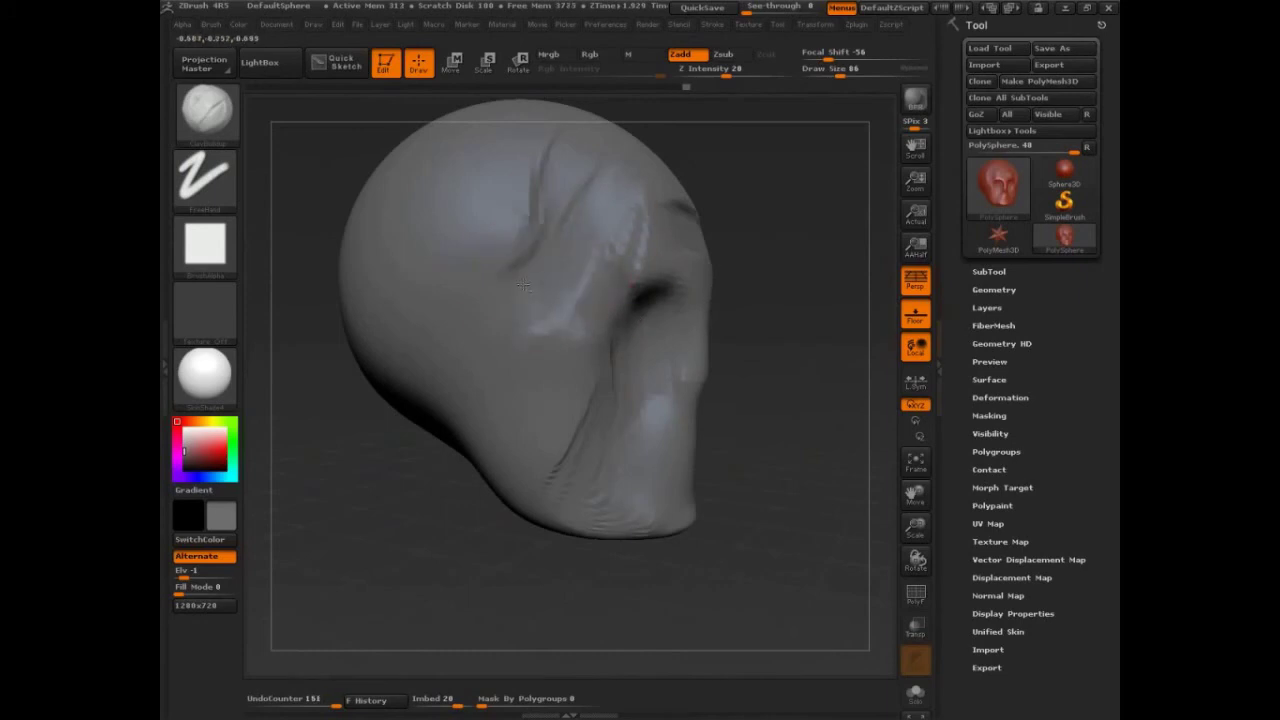
{"action": "mouse_move", "coordinate": [540, 215]}
{"action": "left_mouse_down"}
{"action": "mouse_move", "coordinate": [505, 305]}
{"action": "mouse_move", "coordinate": [445, 290]}
{"action": "mouse_move", "coordinate": [500, 282]}
{"action": "mouse_move", "coordinate": [462, 276]}
{"action": "left_mouse_up"}
{"action": "mouse_move", "coordinate": [513, 176]}
{"action": "left_mouse_down"}
{"action": "mouse_move", "coordinate": [426, 252]}
{"action": "mouse_move", "coordinate": [460, 224]}
{"action": "left_mouse_up"}
{"action": "left_click_drag", "start_coordinate": [558, 168], "coordinate": [491, 268]}
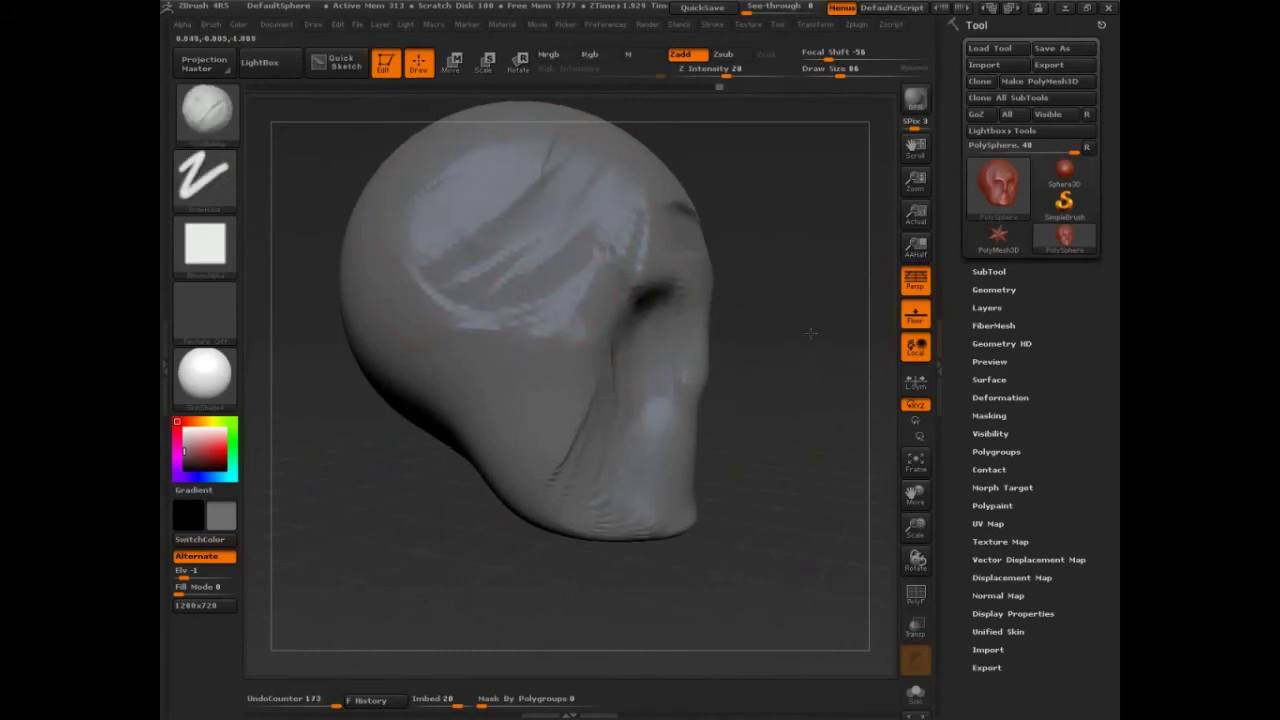
- Smooth the rough clay strokes on the forehead, brow and temple
{"action": "left_click_drag", "start_coordinate": [811, 331], "coordinate": [806, 240], "text": "alt"}
{"action": "mouse_move", "coordinate": [850, 345]}
{"action": "left_mouse_down"}
{"action": "mouse_move", "coordinate": [772, 353]}
{"action": "mouse_move", "coordinate": [753, 455]}
{"action": "mouse_move", "coordinate": [708, 448]}
{"action": "left_mouse_up"}
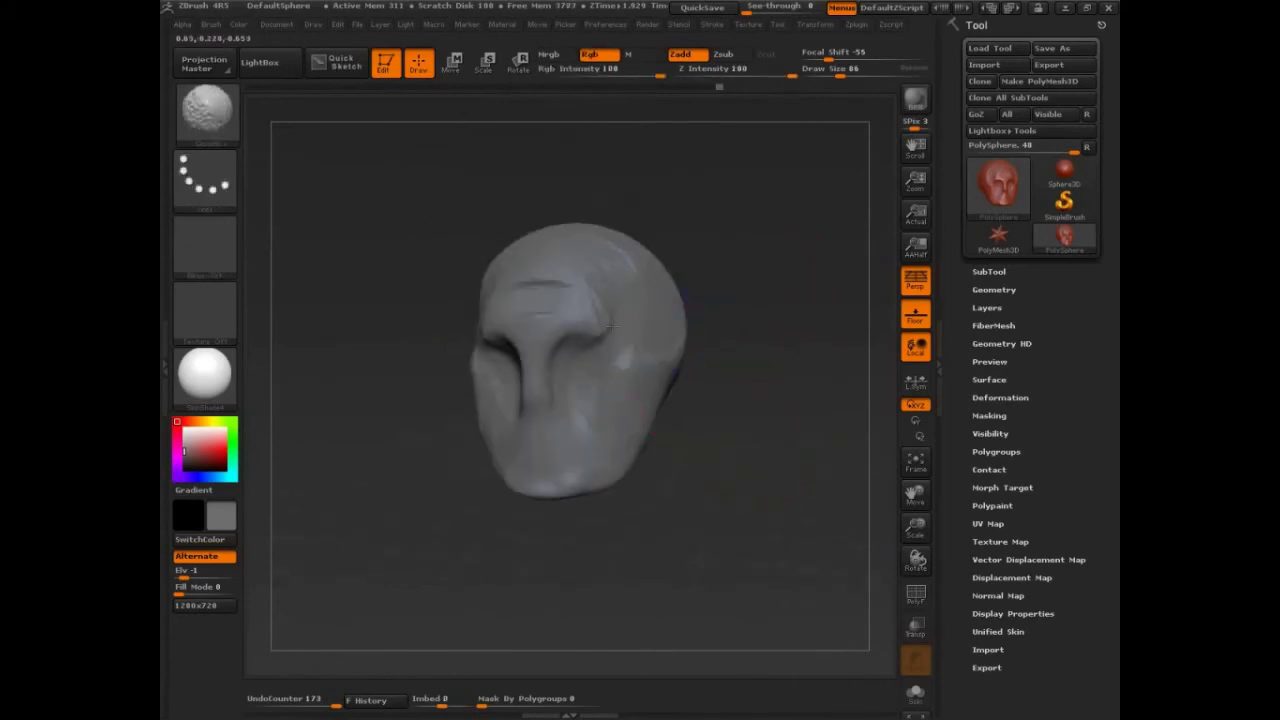
{"action": "left_click_drag", "start_coordinate": [592, 336], "coordinate": [545, 286], "text": "shift"}
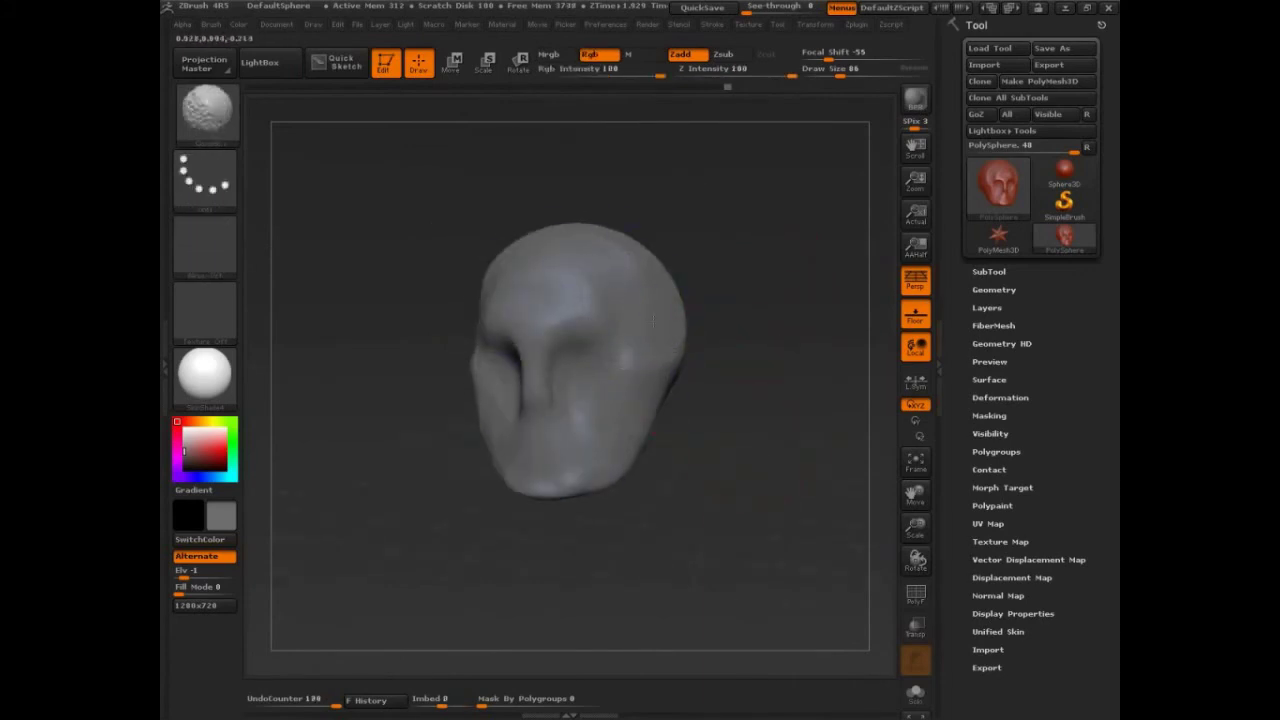
- Smooth the side of the face, then carve under the nose and build up the mouth area with ClayBuildup at draw size 47
{"action": "left_click_drag", "start_coordinate": [653, 320], "coordinate": [634, 420], "text": "shift"}
{"action": "mouse_move", "coordinate": [686, 457]}
{"action": "left_mouse_down"}
{"action": "mouse_move", "coordinate": [776, 487]}
{"action": "mouse_move", "coordinate": [833, 478]}
{"action": "left_mouse_up"}
{"action": "key", "text": "s"}
{"action": "left_click_drag", "start_coordinate": [633, 388], "coordinate": [632, 422]}
{"action": "mouse_move", "coordinate": [632, 408]}
{"action": "left_mouse_down", "text": "alt"}
{"action": "mouse_move", "coordinate": [582, 406]}
{"action": "mouse_move", "coordinate": [650, 391]}
{"action": "left_mouse_up", "text": "alt"}
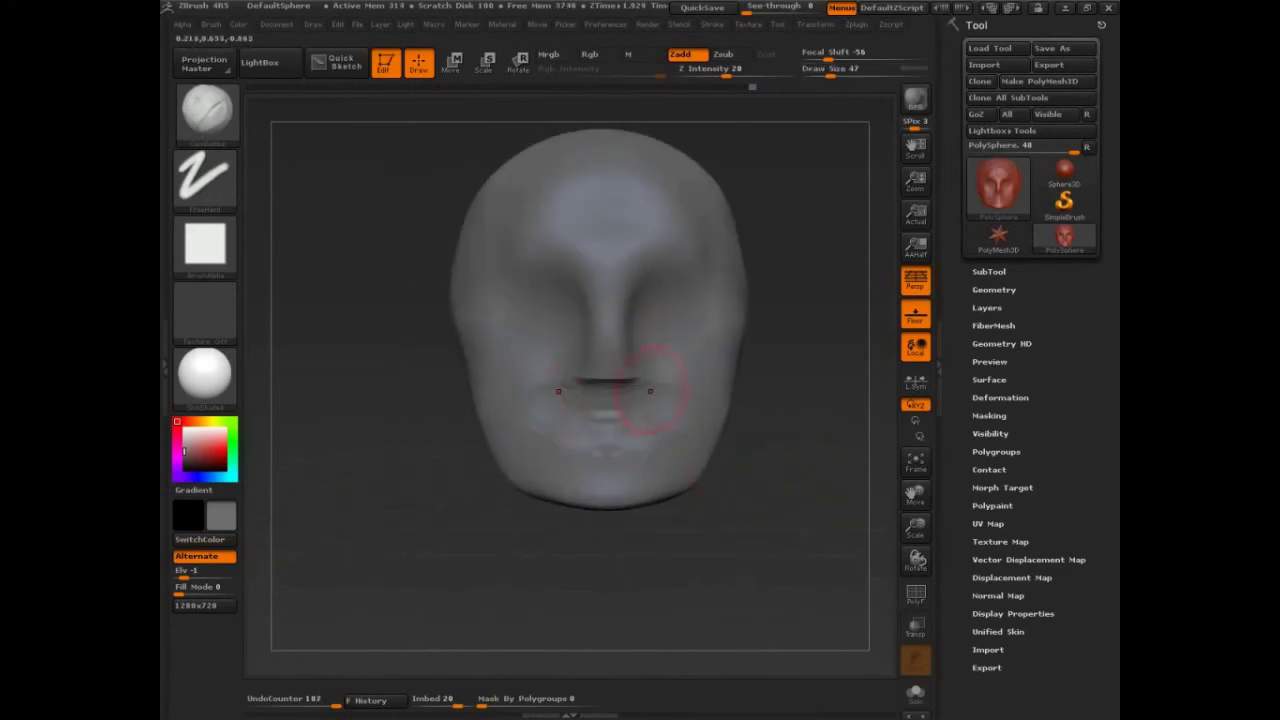
- Smooth the strokes around the mouth and rework the side of the face at draw size 86
{"action": "left_click_drag", "start_coordinate": [772, 508], "coordinate": [858, 492]}
{"action": "key", "text": "s"}
{"action": "left_click_drag", "start_coordinate": [742, 453], "coordinate": [752, 453]}
{"action": "left_click_drag", "start_coordinate": [636, 396], "coordinate": [612, 450], "text": "shift"}
{"action": "left_click_drag", "start_coordinate": [754, 431], "coordinate": [725, 436]}
{"action": "mouse_move", "coordinate": [725, 436]}
{"action": "left_mouse_down", "text": "alt"}
{"action": "mouse_move", "coordinate": [789, 451]}
{"action": "mouse_move", "coordinate": [809, 466]}
{"action": "mouse_move", "coordinate": [811, 514]}
{"action": "mouse_move", "coordinate": [842, 518]}
{"action": "left_mouse_up", "text": "alt"}
{"action": "key", "text": "ctrl+shift+d"}
{"action": "mouse_move", "coordinate": [630, 292]}
{"action": "left_mouse_down"}
{"action": "mouse_move", "coordinate": [659, 403]}
{"action": "mouse_move", "coordinate": [578, 468]}
{"action": "mouse_move", "coordinate": [488, 492]}
{"action": "left_mouse_up"}
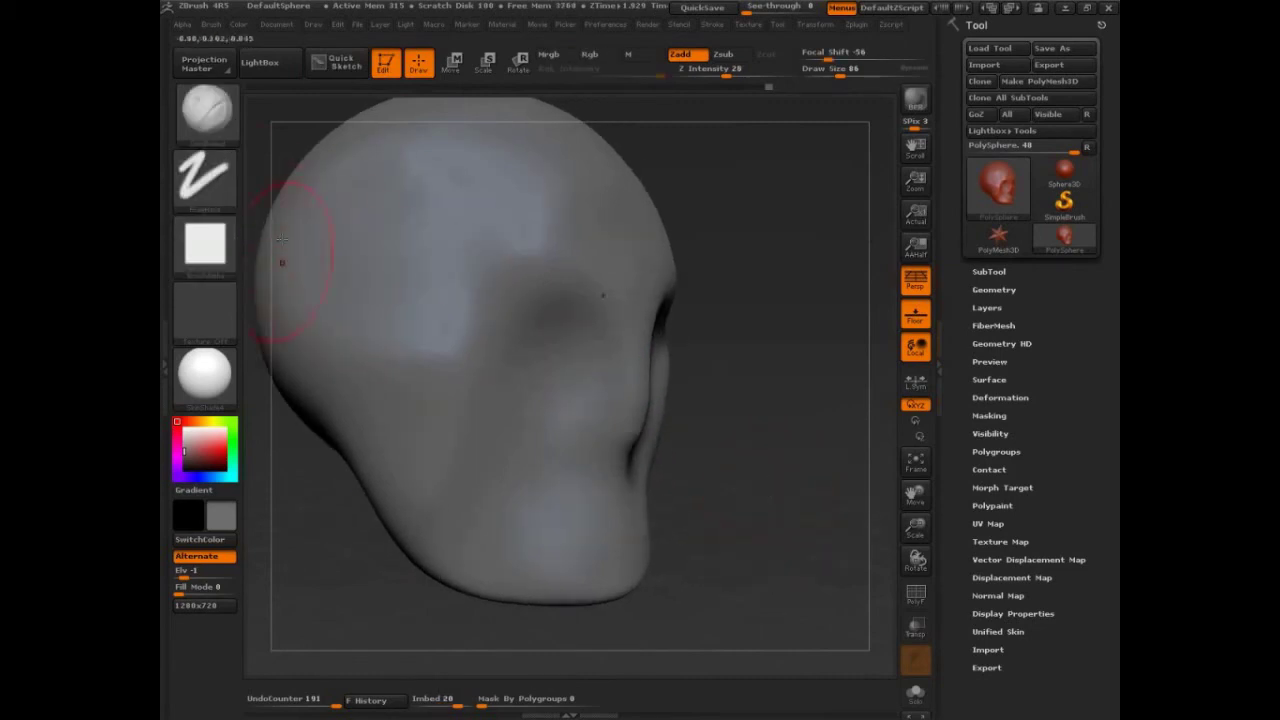
- Pull the nose forward out of the face with the Move brush at draw size 118
{"action": "left_click", "coordinate": [214, 118]}
{"action": "left_click", "coordinate": [552, 364]}
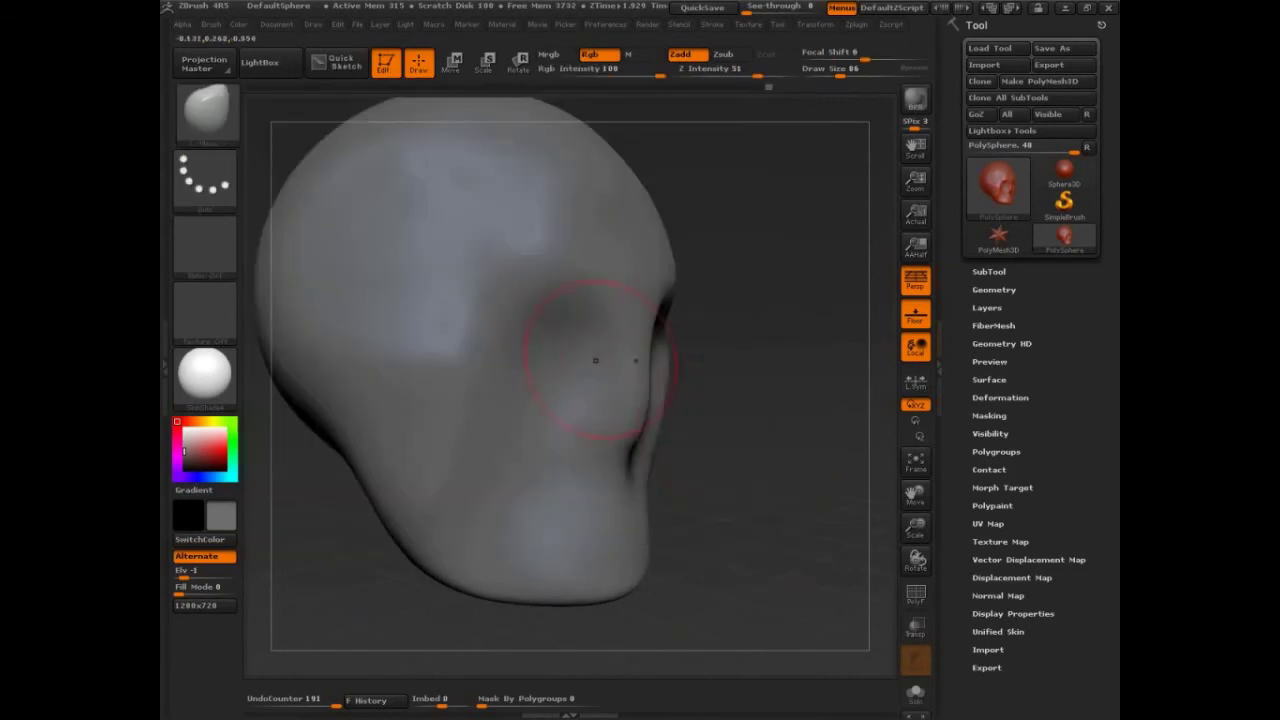
{"action": "mouse_move", "coordinate": [756, 503]}
{"action": "left_mouse_down"}
{"action": "mouse_move", "coordinate": [769, 514]}
{"action": "mouse_move", "coordinate": [785, 497]}
{"action": "left_mouse_up"}
{"action": "key", "text": "s"}
{"action": "mouse_move", "coordinate": [635, 386]}
{"action": "left_mouse_down"}
{"action": "mouse_move", "coordinate": [651, 400]}
{"action": "mouse_move", "coordinate": [677, 384]}
{"action": "left_mouse_up"}
{"action": "left_click_drag", "start_coordinate": [646, 323], "coordinate": [656, 326]}
{"action": "left_click_drag", "start_coordinate": [666, 412], "coordinate": [674, 418]}
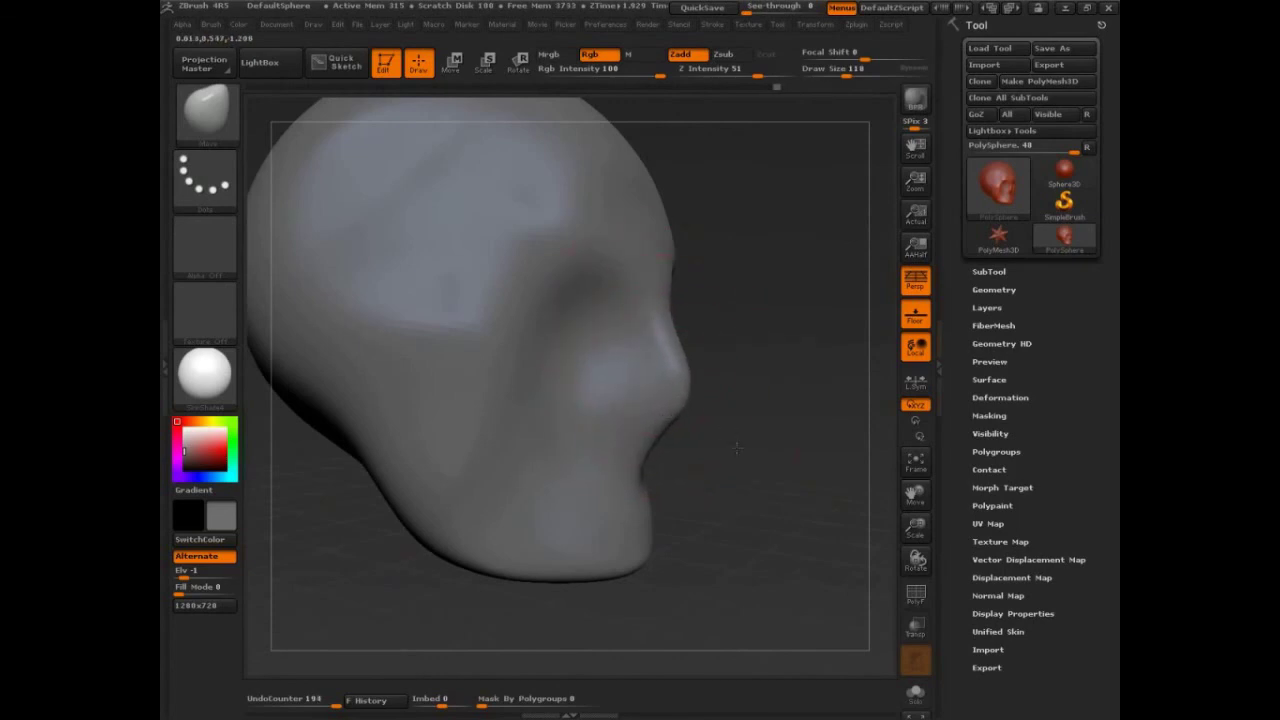
- Reshape the nose profile and push the chin back with the Move brush at draw size 165
{"action": "left_click_drag", "start_coordinate": [736, 448], "coordinate": [768, 446]}
{"action": "mouse_move", "coordinate": [663, 396]}
{"action": "left_mouse_down"}
{"action": "mouse_move", "coordinate": [674, 397]}
{"action": "mouse_move", "coordinate": [668, 358]}
{"action": "mouse_move", "coordinate": [638, 292]}
{"action": "left_mouse_up"}
{"action": "key", "text": "s"}
{"action": "left_click_drag", "start_coordinate": [675, 395], "coordinate": [657, 402]}
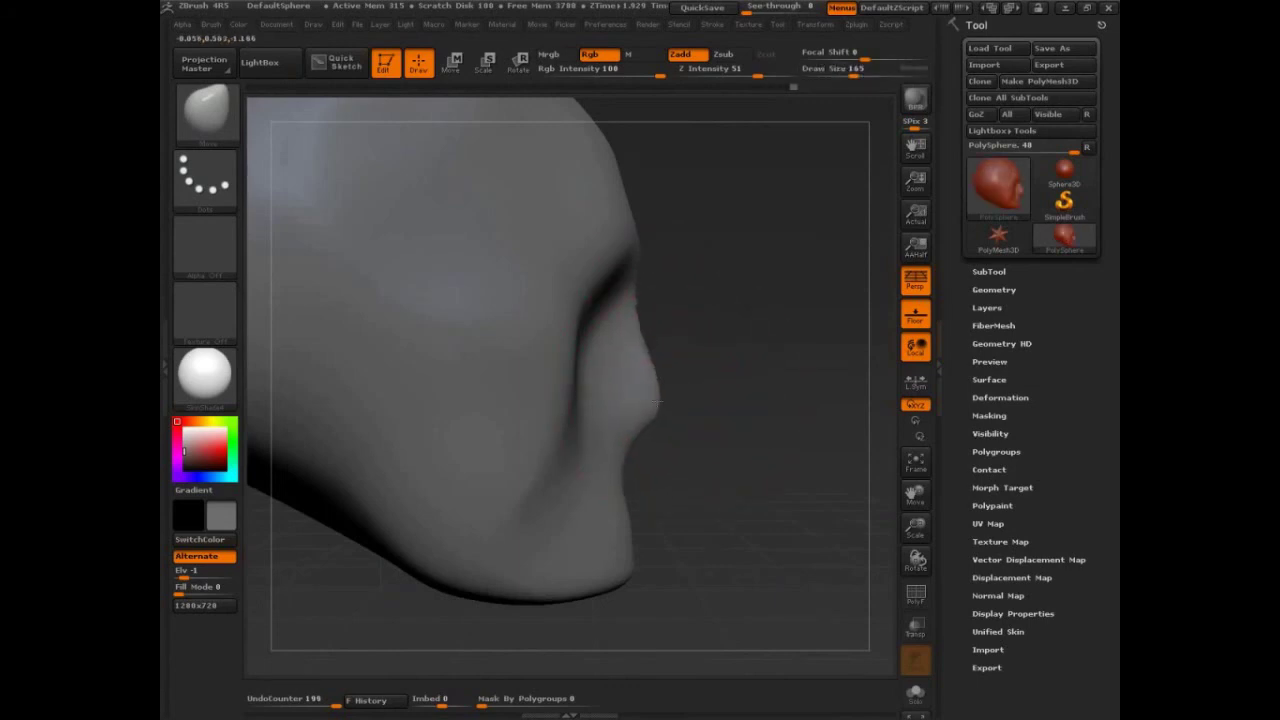
{"action": "left_click_drag", "start_coordinate": [611, 554], "coordinate": [606, 580]}
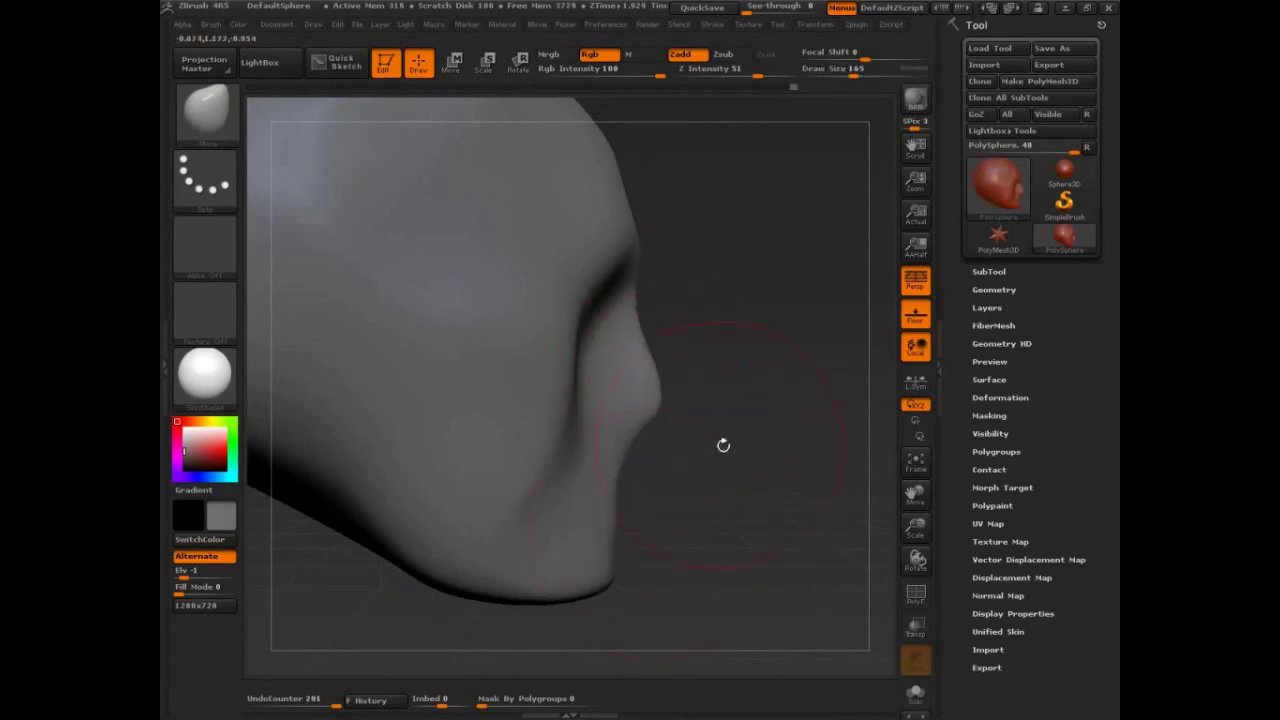
- Carve the underside of the nose and add clay around the upper lip with ClayBuildup at draw size 50
{"action": "key", "text": "b"}
{"action": "left_click", "coordinate": [342, 210]}
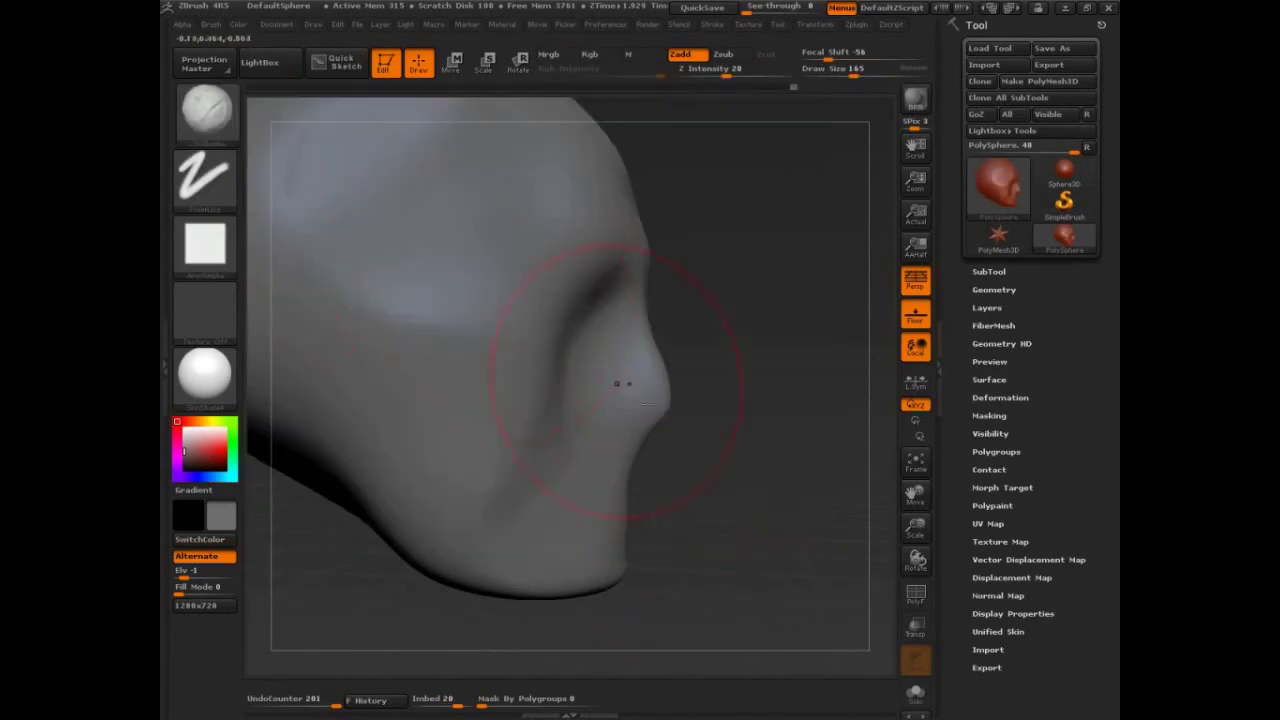
{"action": "key", "text": "s"}
{"action": "left_click_drag", "start_coordinate": [698, 457], "coordinate": [682, 457]}
{"action": "left_click_drag", "start_coordinate": [754, 481], "coordinate": [715, 455]}
{"action": "key", "text": "s"}
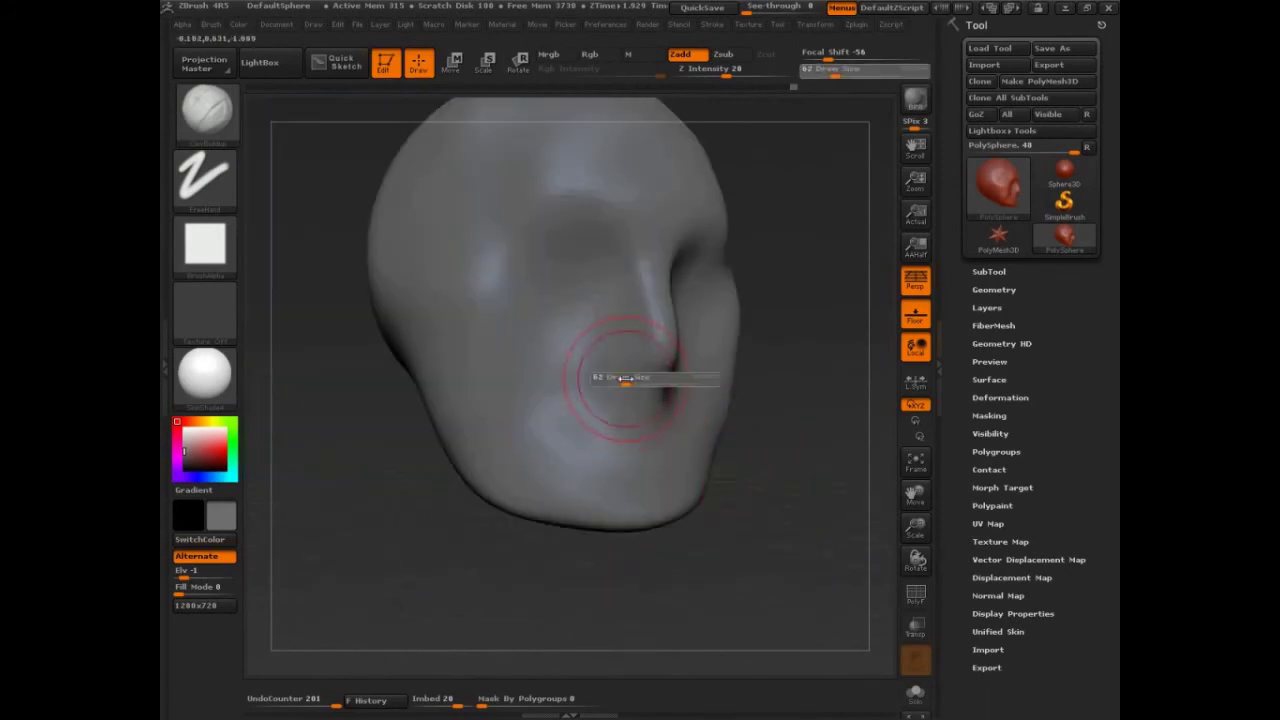
{"action": "mouse_move", "coordinate": [625, 378]}
{"action": "left_mouse_down"}
{"action": "mouse_move", "coordinate": [604, 392]}
{"action": "mouse_move", "coordinate": [650, 386]}
{"action": "mouse_move", "coordinate": [664, 414]}
{"action": "left_mouse_up"}
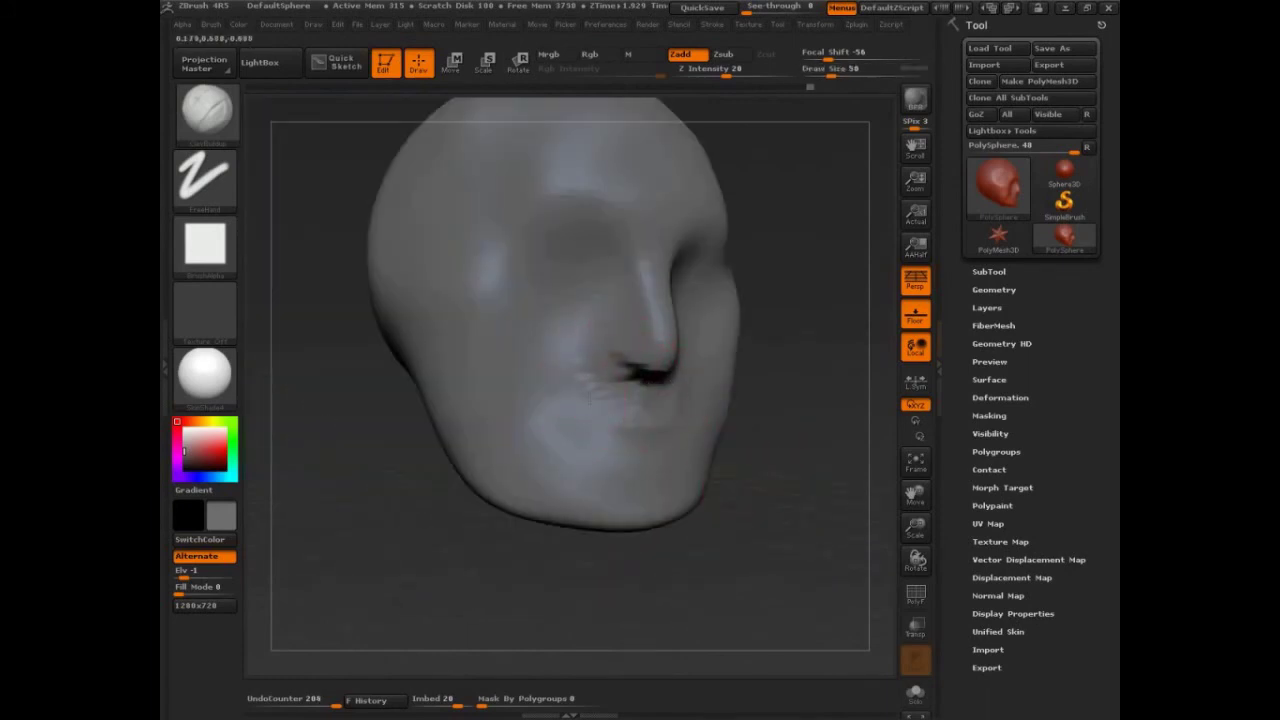
- Smooth the clay around the mouth and cheek and soften the cut under the nose
{"action": "left_click_drag", "start_coordinate": [600, 445], "coordinate": [597, 403], "text": "shift"}
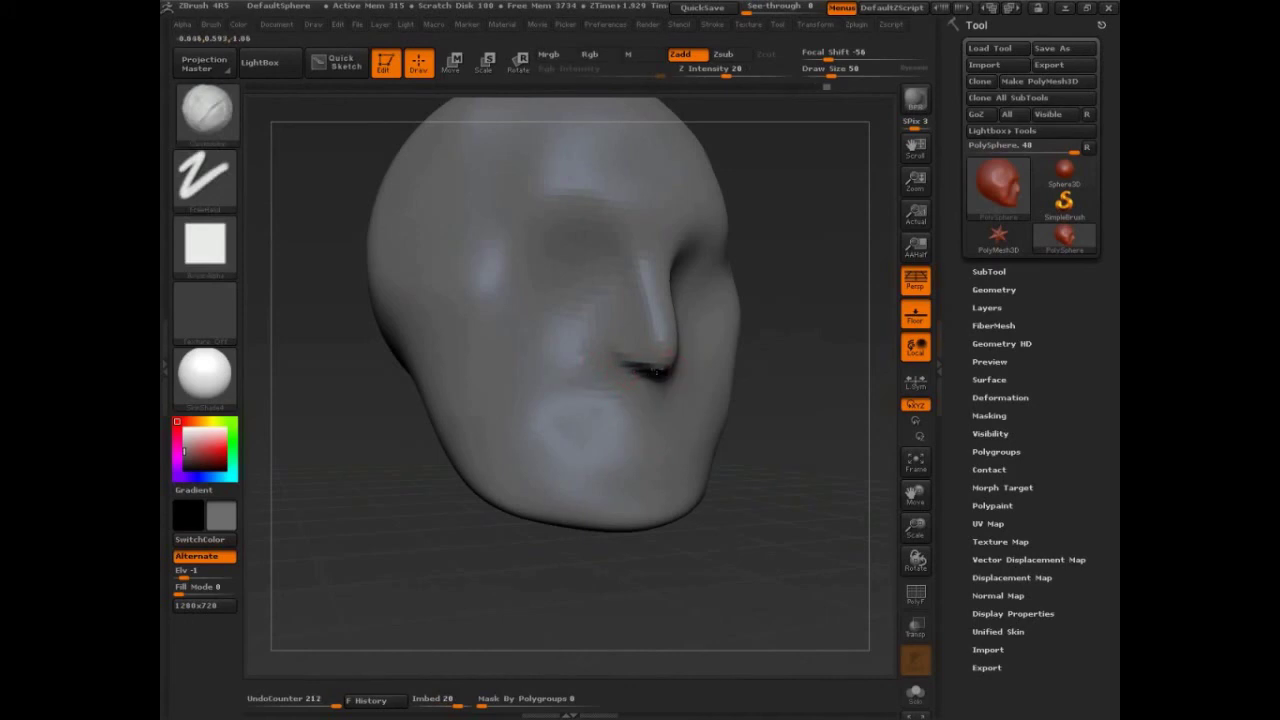
{"action": "left_click_drag", "start_coordinate": [657, 372], "coordinate": [648, 374]}
{"action": "left_click_drag", "start_coordinate": [795, 430], "coordinate": [818, 392]}
{"action": "left_click_drag", "start_coordinate": [671, 357], "coordinate": [660, 370], "text": "shift"}
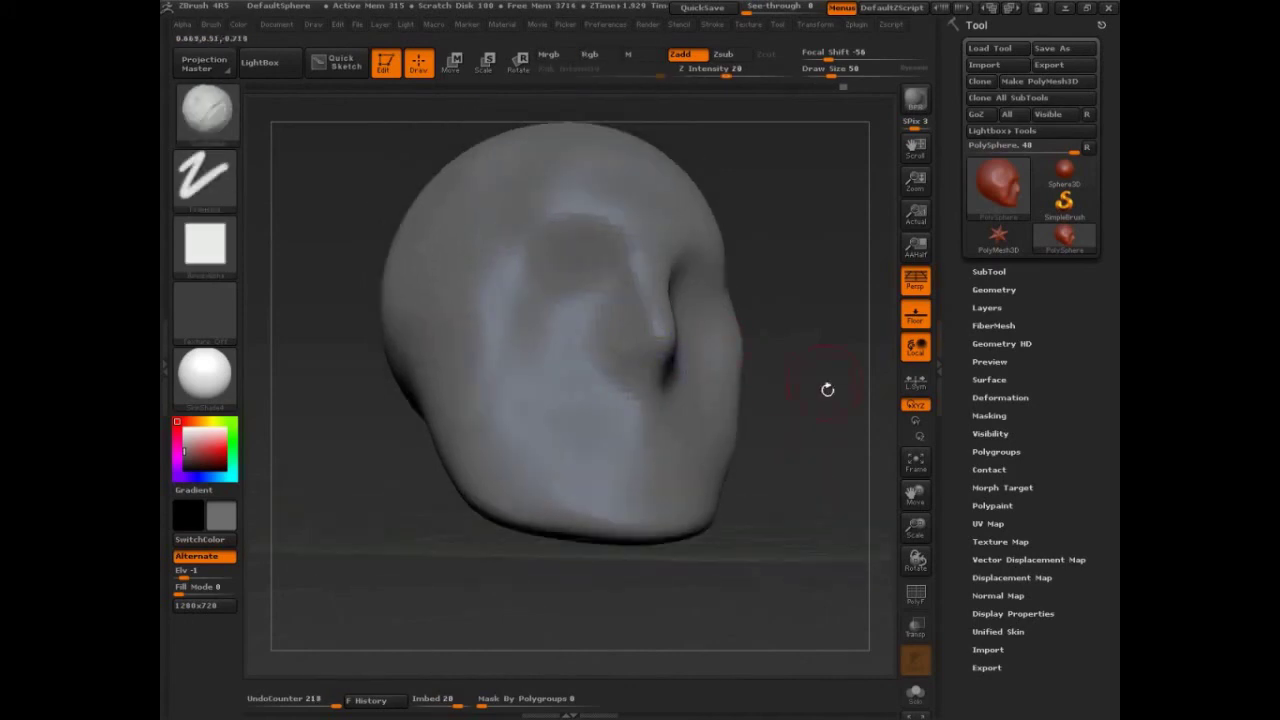
{"action": "left_click_drag", "start_coordinate": [828, 390], "coordinate": [772, 435], "text": "shift"}
- Refine the area beside and below the nose with carving and building ClayBuildup strokes
{"action": "left_click_drag", "start_coordinate": [652, 397], "coordinate": [618, 400], "text": "alt"}
{"action": "mouse_move", "coordinate": [652, 432]}
{"action": "left_mouse_down"}
{"action": "mouse_move", "coordinate": [618, 433]}
{"action": "mouse_move", "coordinate": [576, 396]}
{"action": "mouse_move", "coordinate": [668, 405]}
{"action": "mouse_move", "coordinate": [608, 402]}
{"action": "left_mouse_up"}
{"action": "left_click_drag", "start_coordinate": [420, 488], "coordinate": [520, 474]}
{"action": "mouse_move", "coordinate": [762, 500]}
{"action": "left_mouse_down"}
{"action": "mouse_move", "coordinate": [784, 509]}
{"action": "mouse_move", "coordinate": [770, 490]}
{"action": "left_mouse_up"}
{"action": "key", "text": "ctrl+shift+d"}
{"action": "mouse_move", "coordinate": [698, 368]}
{"action": "left_mouse_down"}
{"action": "mouse_move", "coordinate": [656, 444]}
{"action": "mouse_move", "coordinate": [692, 370]}
{"action": "left_mouse_up"}
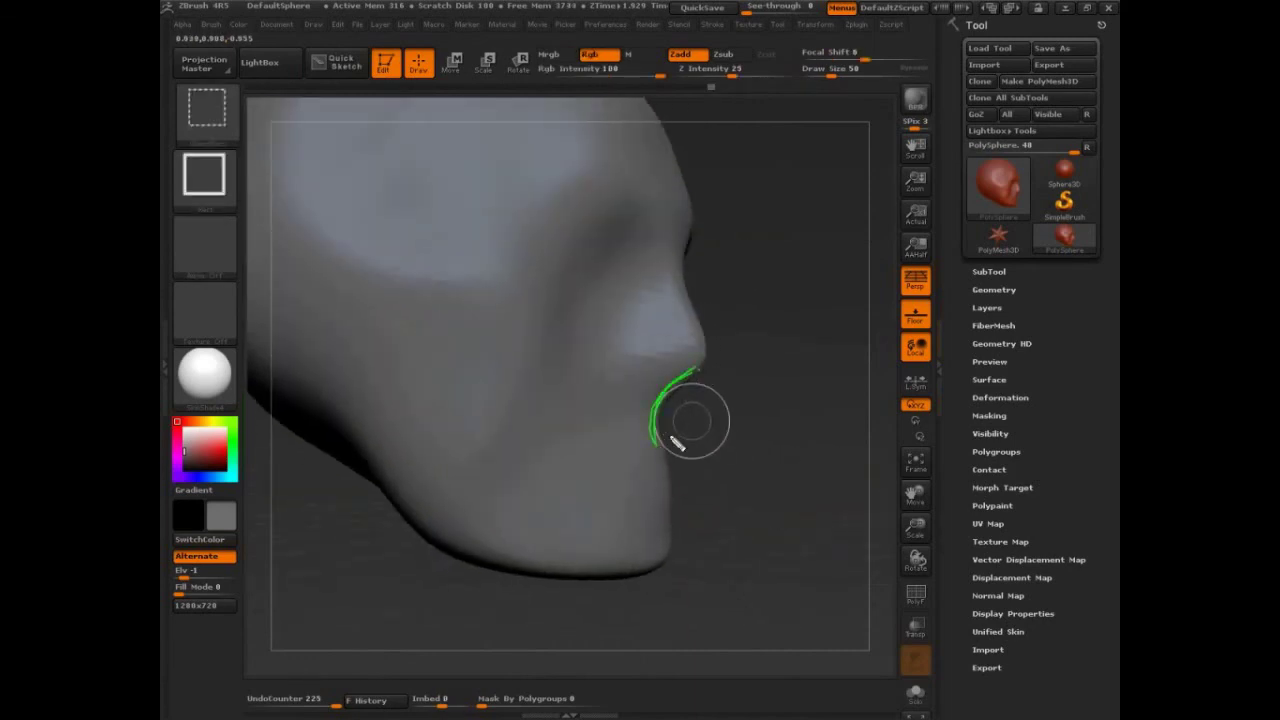
- Smooth the cheek and mouth area at draw size 109 and undo the last stroke
{"action": "key", "text": "ctrl+shift+d"}
{"action": "left_click_drag", "start_coordinate": [780, 479], "coordinate": [690, 476]}
{"action": "left_click_drag", "start_coordinate": [626, 434], "coordinate": [525, 410], "text": "shift"}
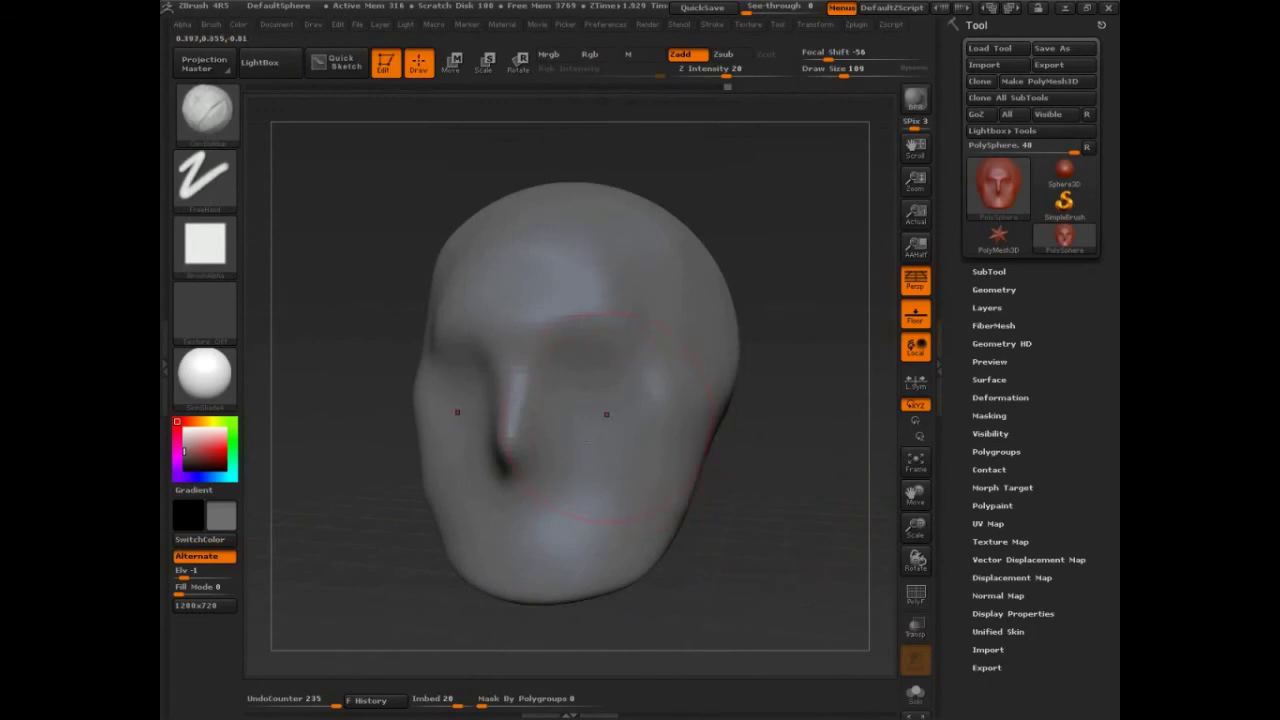
{"action": "key", "text": "ctrl+z"}
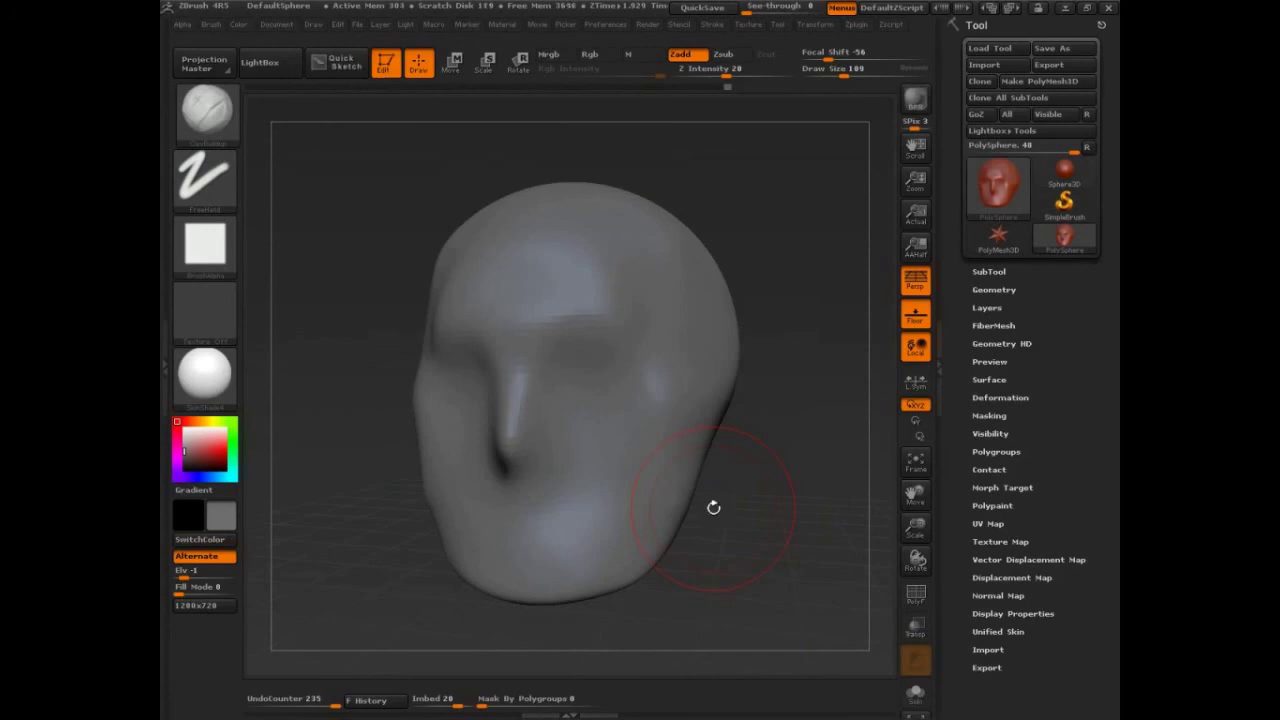
- Set the camera's angle of view to 50 to reduce the perspective distortion on the head
{"action": "left_click_drag", "start_coordinate": [781, 536], "coordinate": [780, 457]}
{"action": "left_click", "coordinate": [313, 24]}
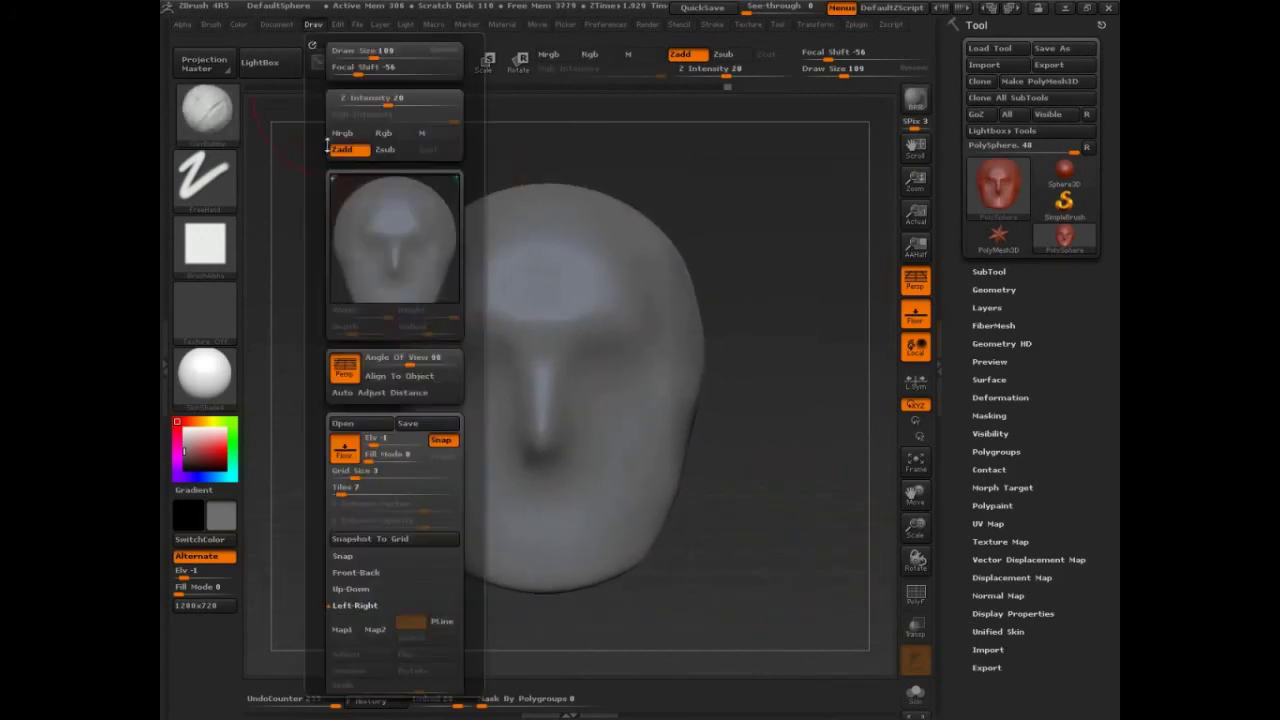
{"action": "left_click", "coordinate": [408, 363]}
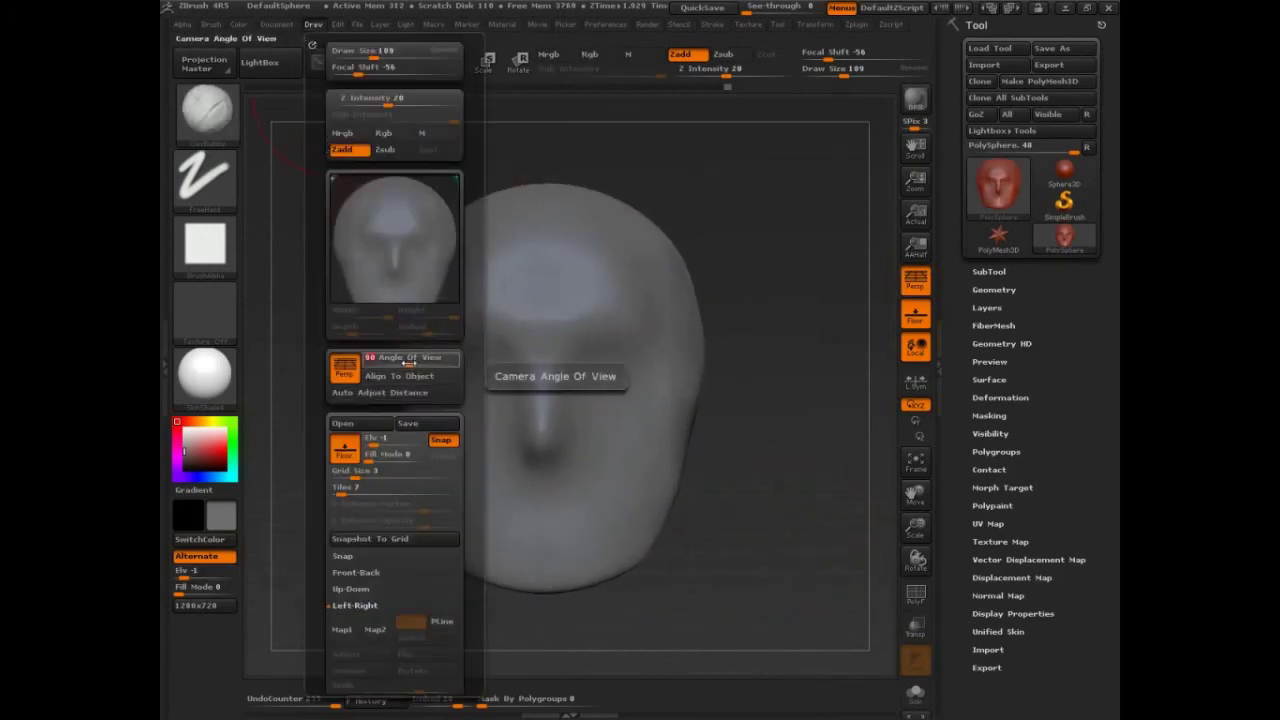
{"action": "left_click_drag", "start_coordinate": [409, 366], "coordinate": [391, 366]}
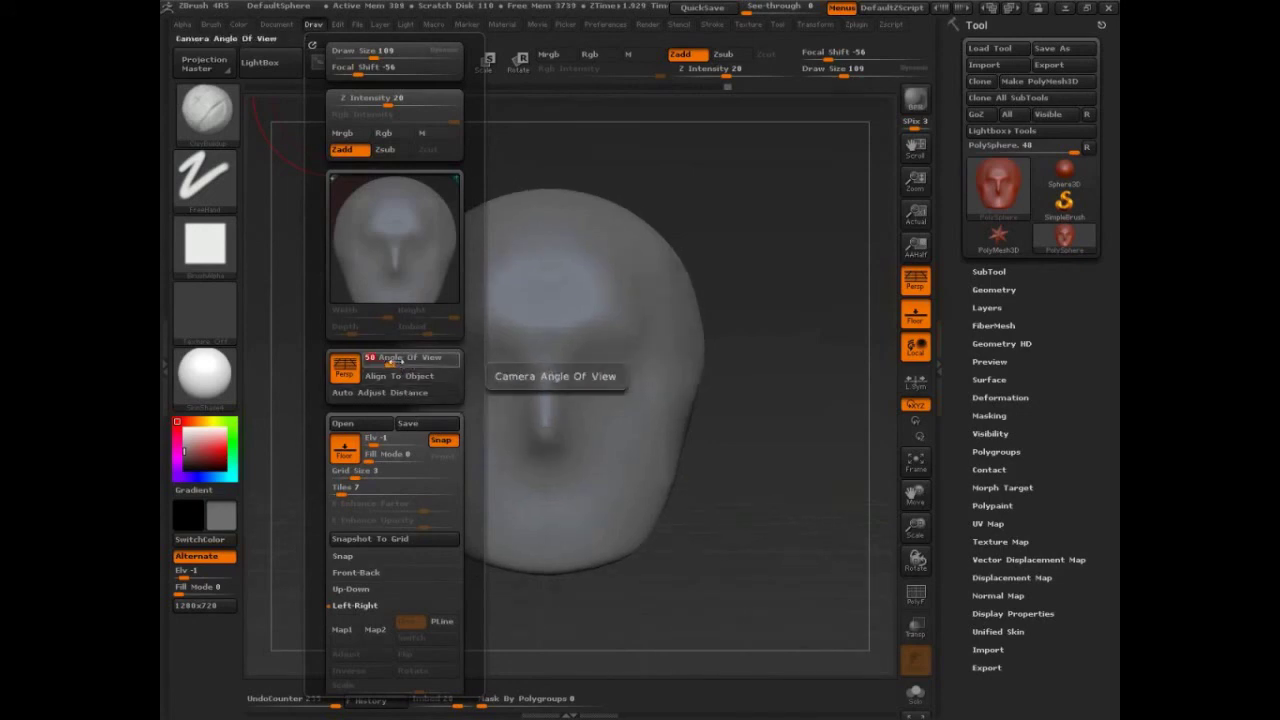
{"action": "left_click_drag", "start_coordinate": [778, 563], "coordinate": [719, 524]}
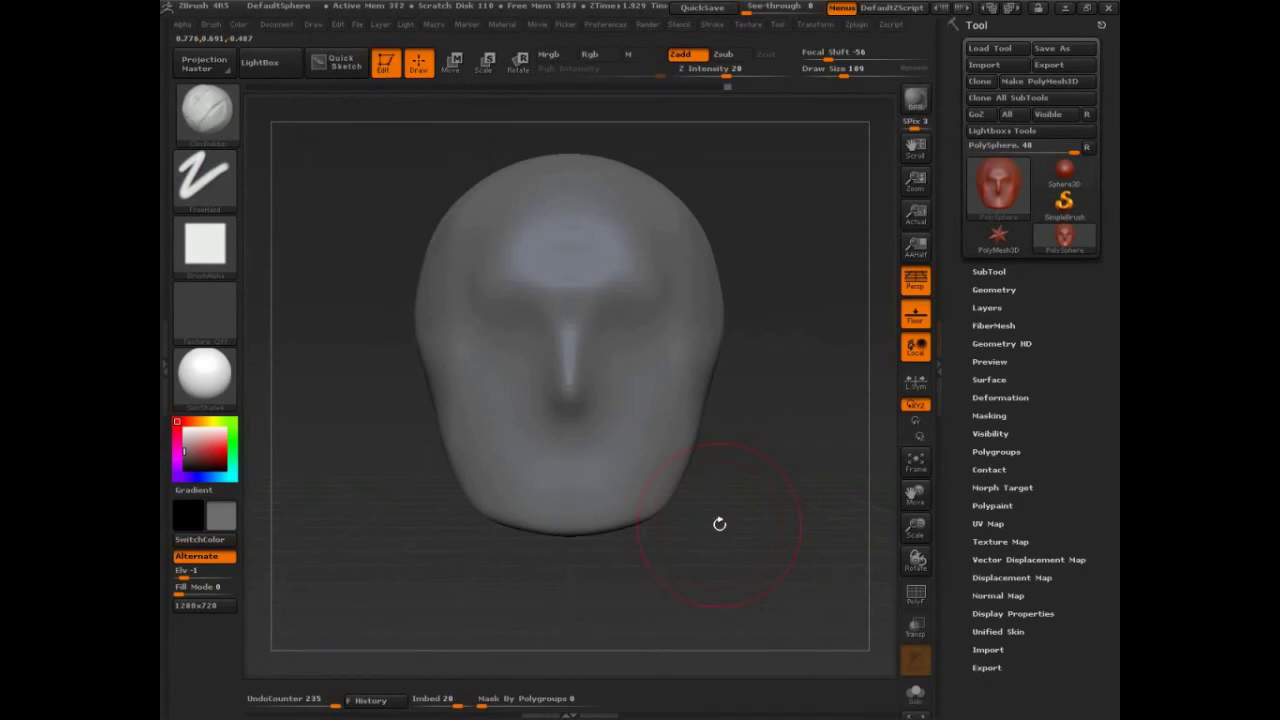
- Set the ClayBuildup draw size to 30 for finer strokes on the face
{"action": "mouse_move", "coordinate": [719, 527]}
{"action": "left_mouse_down"}
{"action": "mouse_move", "coordinate": [781, 549]}
{"action": "mouse_move", "coordinate": [761, 545]}
{"action": "mouse_move", "coordinate": [732, 573]}
{"action": "left_mouse_up"}
{"action": "key", "text": "s"}
{"action": "key", "text": "s"}
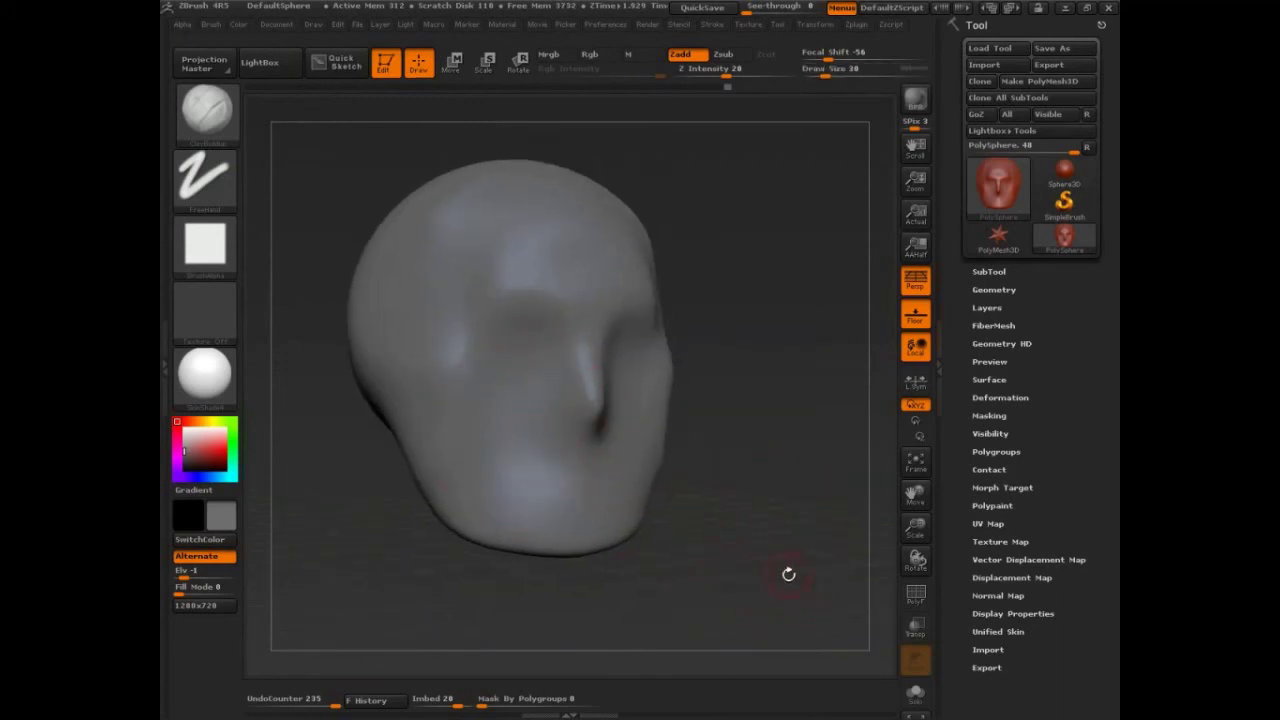